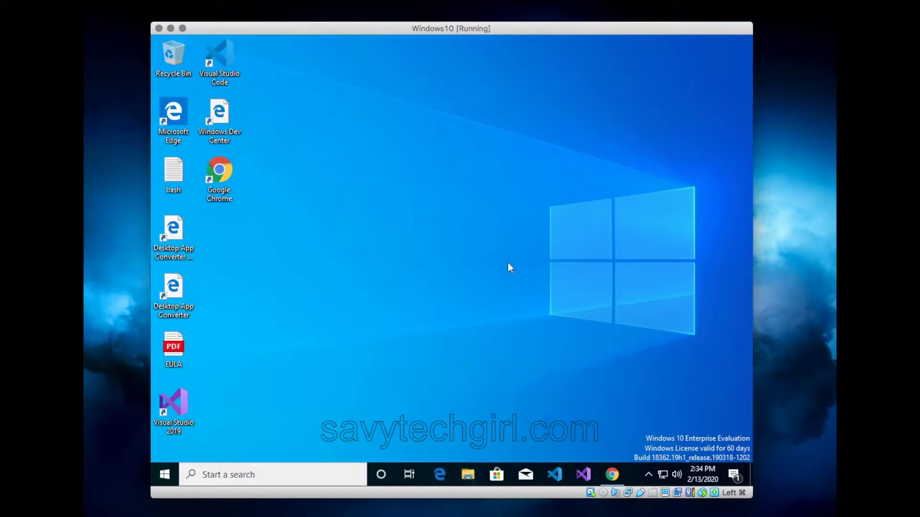
Open a File Explorer window and a second one on the Documents folder, offset so both windows can be seen
key(super+e)
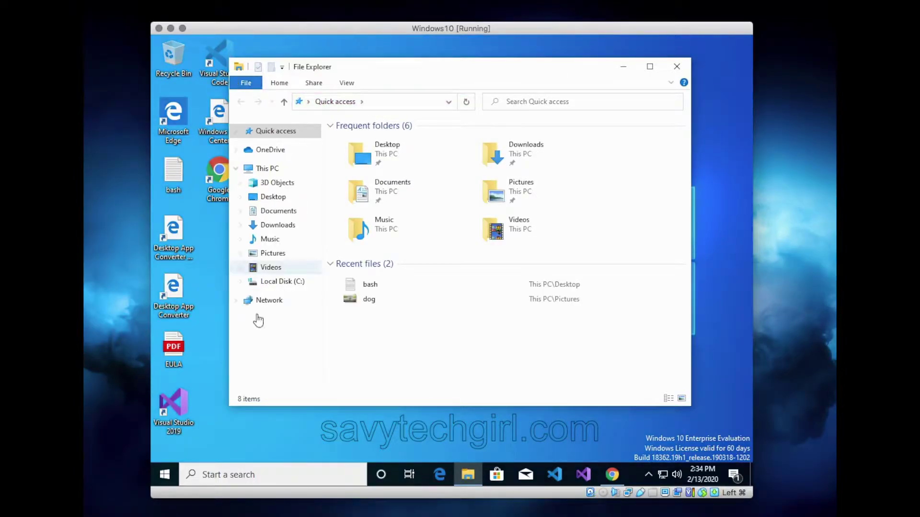
click(163, 475)
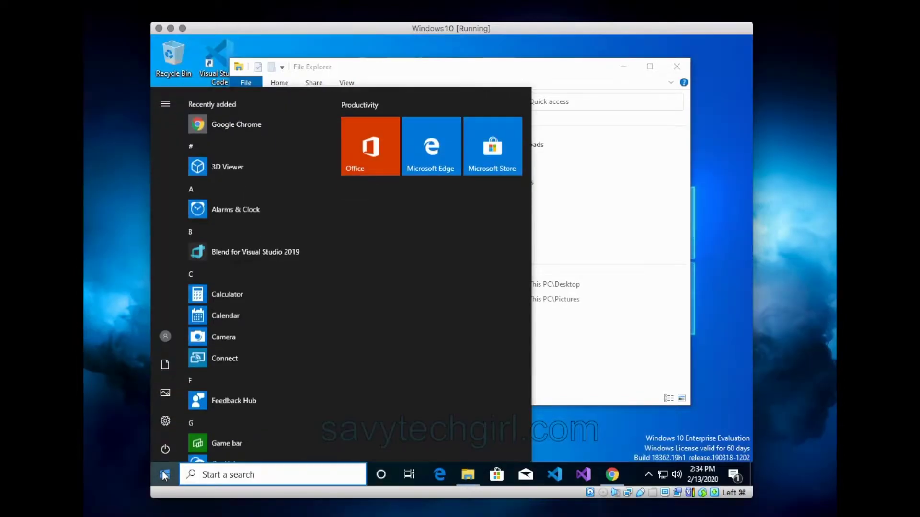
mouse_move(160, 361)
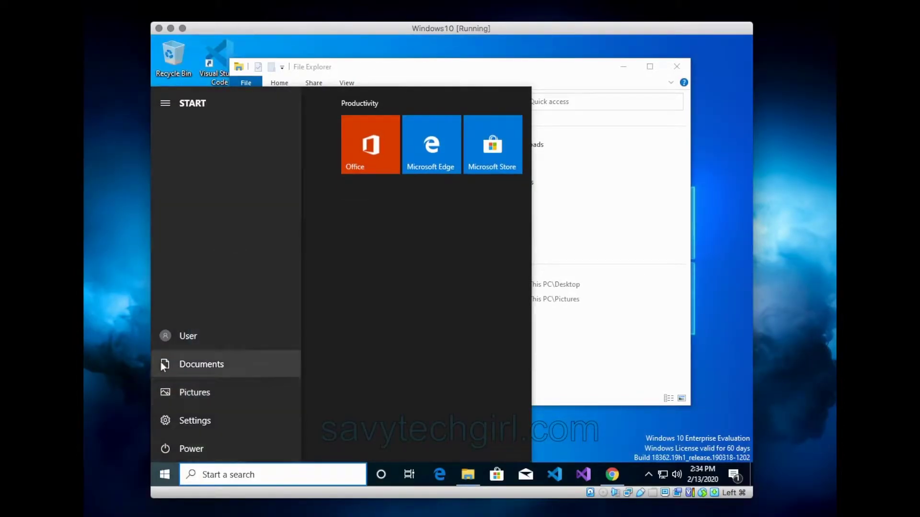
click(189, 364)
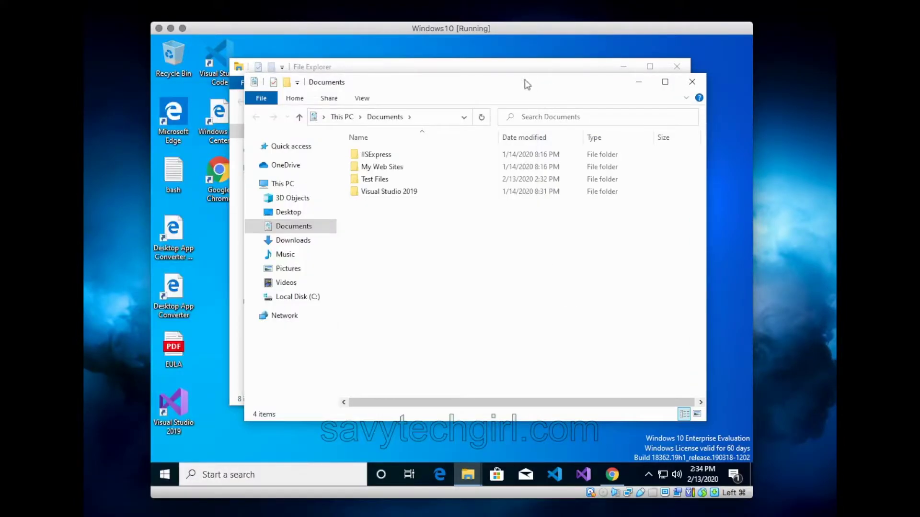
drag(469, 78, 498, 107)
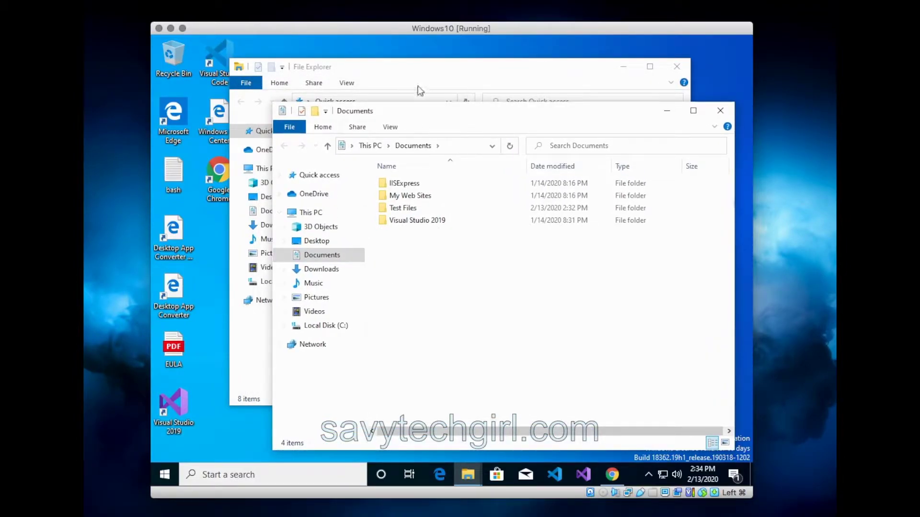
Compare the Quick access window with the Documents window by bringing each to the front in turn
click(387, 70)
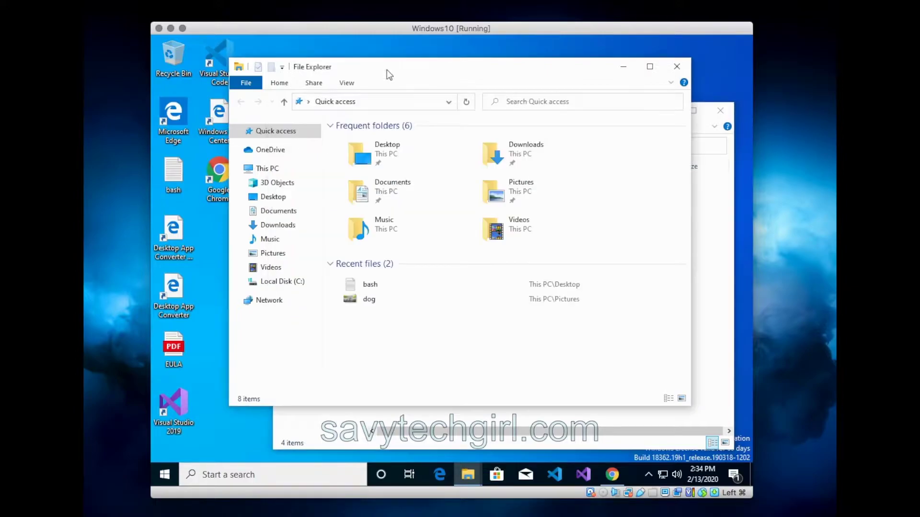
click(701, 272)
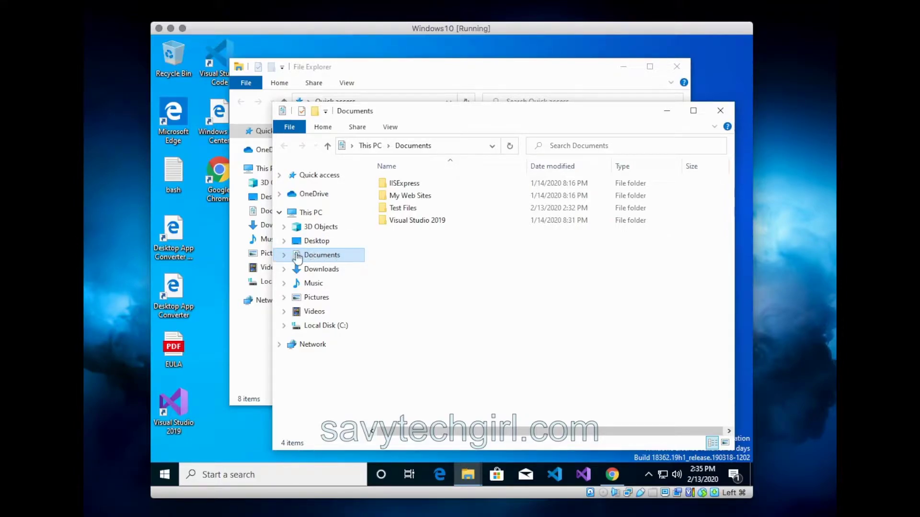
click(396, 70)
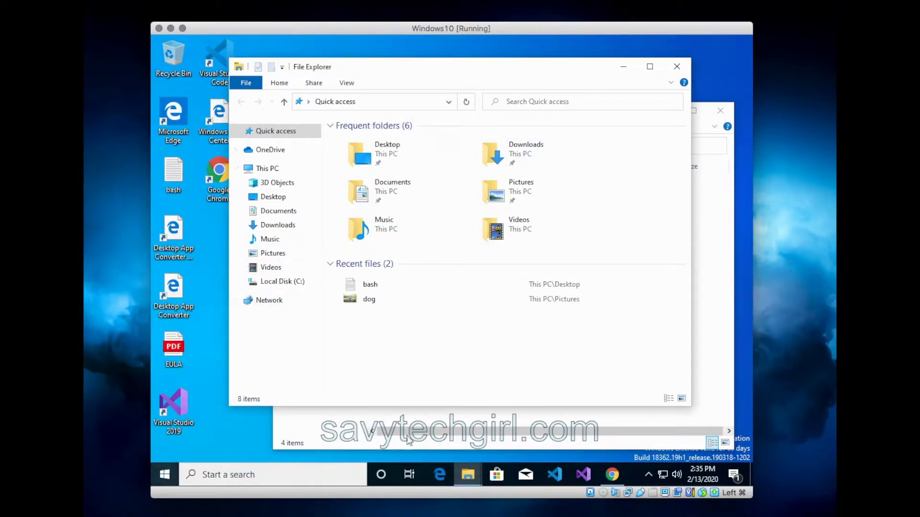
click(719, 422)
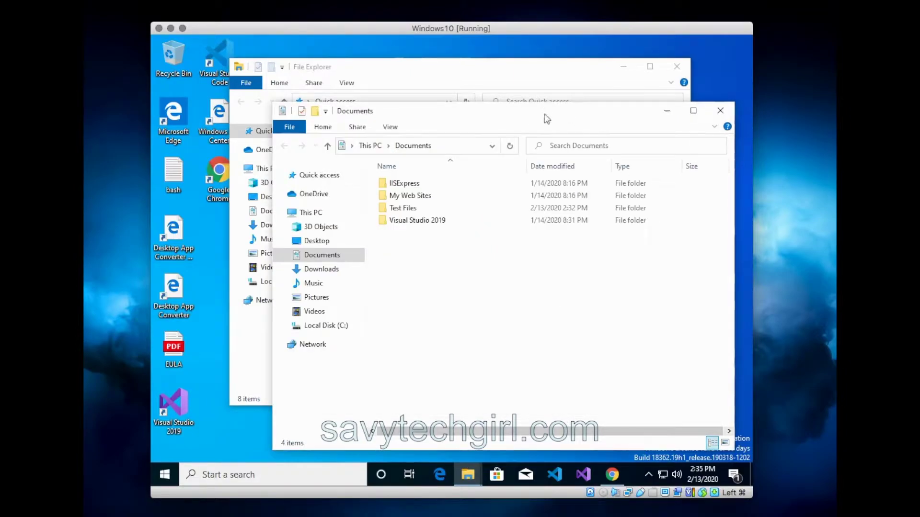
Close the separate Documents window and keep the File Explorer window showing Quick access
drag(544, 114, 488, 79)
drag(386, 80, 404, 78)
click(158, 473)
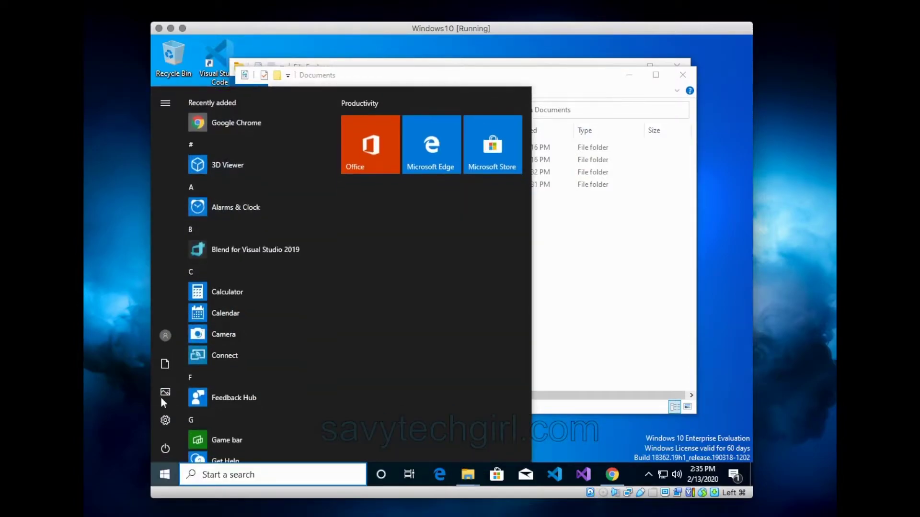
mouse_move(160, 362)
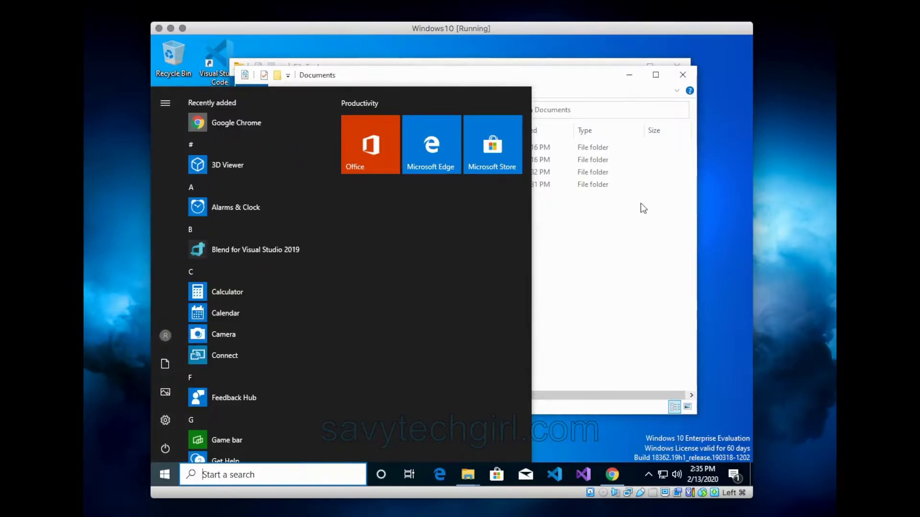
click(683, 74)
click(682, 74)
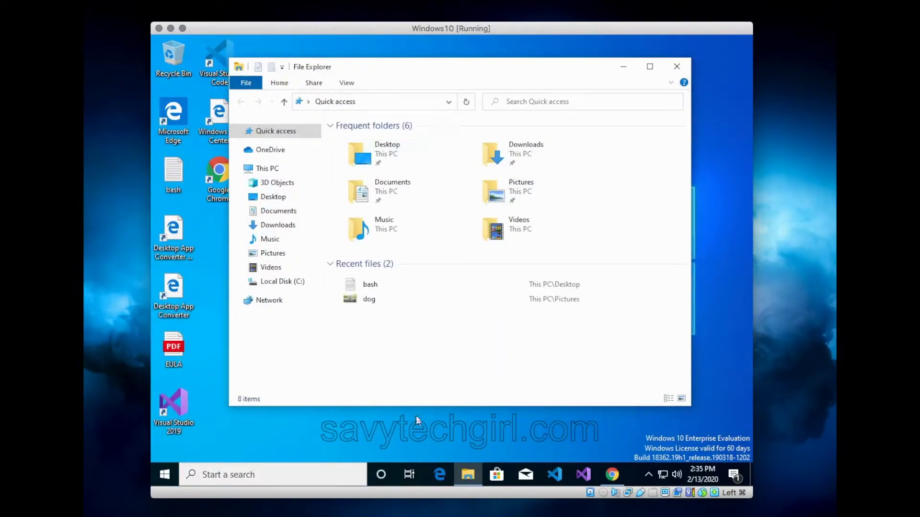
Switch to the Whiteboard app and arrange it beside the File Explorer window so the navigation pane stays in view
mouse_move(468, 474)
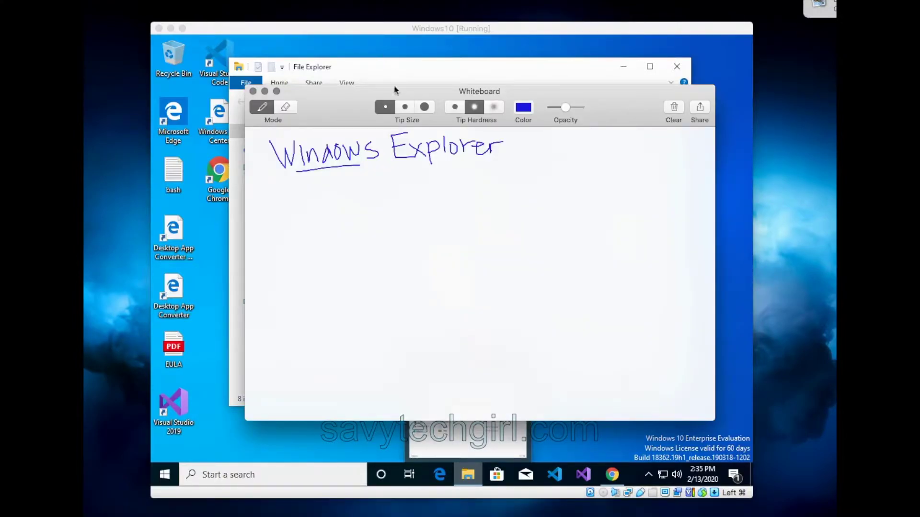
drag(349, 96, 433, 107)
drag(388, 77, 339, 65)
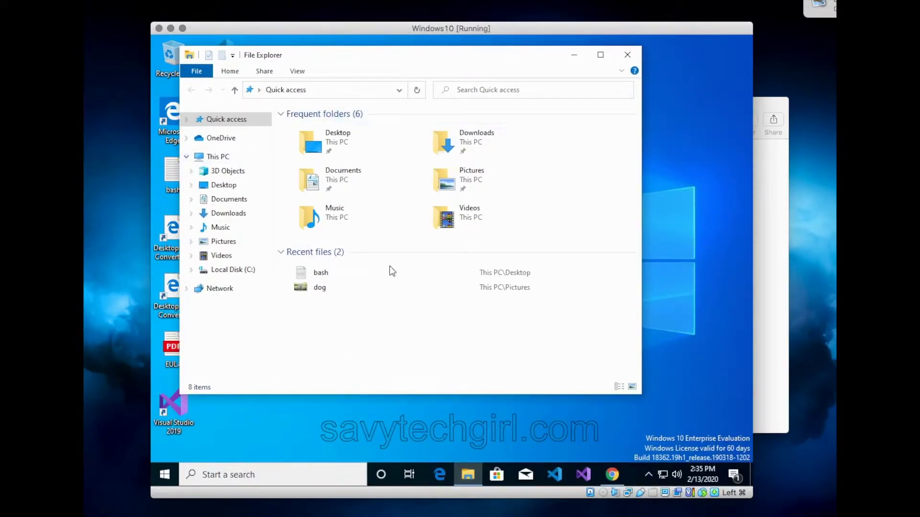
click(763, 313)
drag(414, 120, 373, 122)
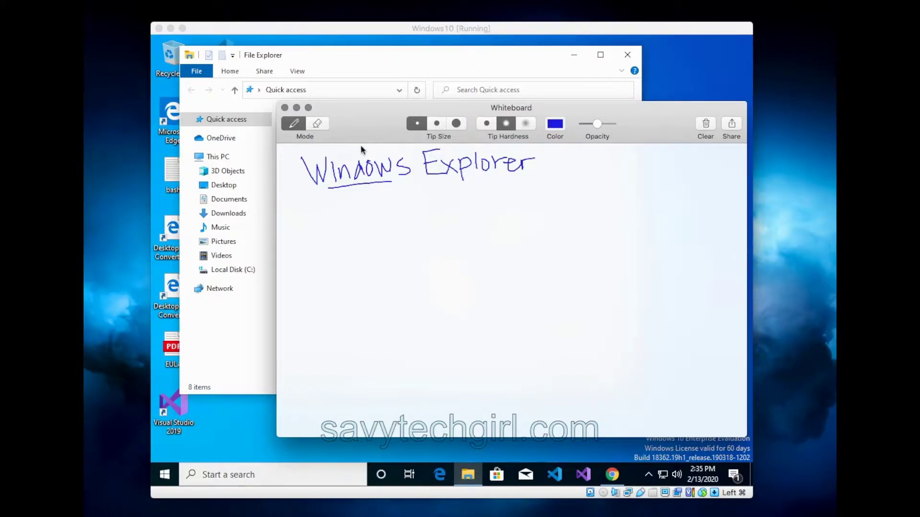
Draw a blue filing cabinet with three drawers and handles below the Windows Explorer heading
mouse_move(386, 214)
mouse_down()
mouse_move(329, 213)
mouse_move(313, 235)
mouse_move(320, 390)
mouse_move(405, 396)
mouse_move(389, 220)
mouse_up()
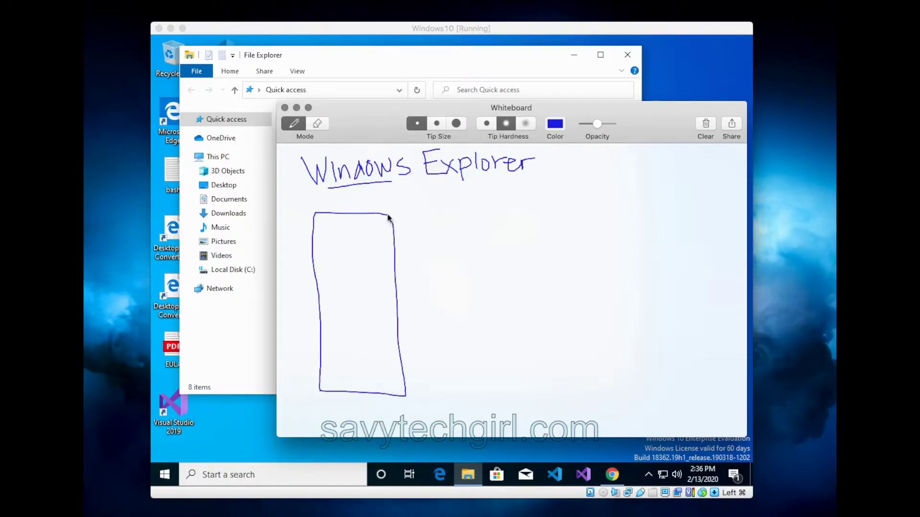
mouse_move(324, 232)
mouse_down()
mouse_move(321, 268)
mouse_move(381, 271)
mouse_move(388, 230)
mouse_move(327, 227)
mouse_up()
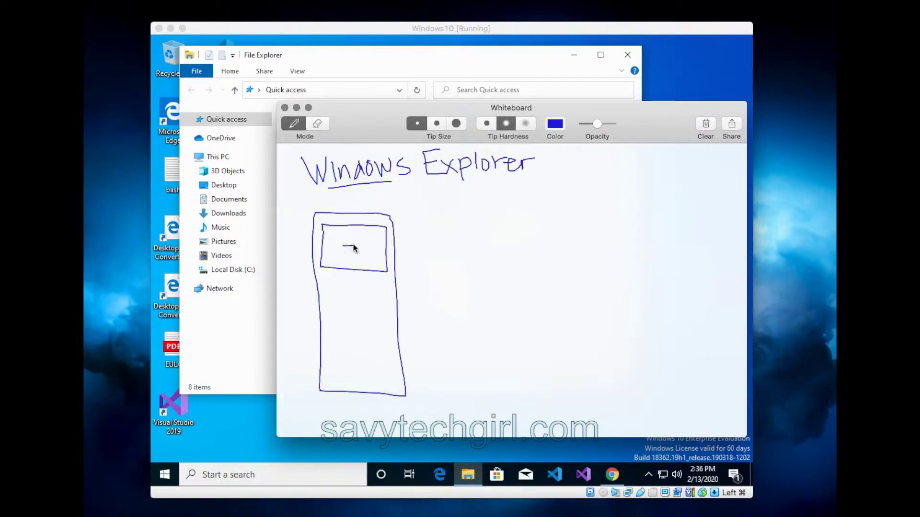
mouse_move(328, 285)
mouse_down()
mouse_move(326, 332)
mouse_move(389, 332)
mouse_move(385, 305)
mouse_move(362, 281)
mouse_move(328, 282)
mouse_move(367, 308)
mouse_up()
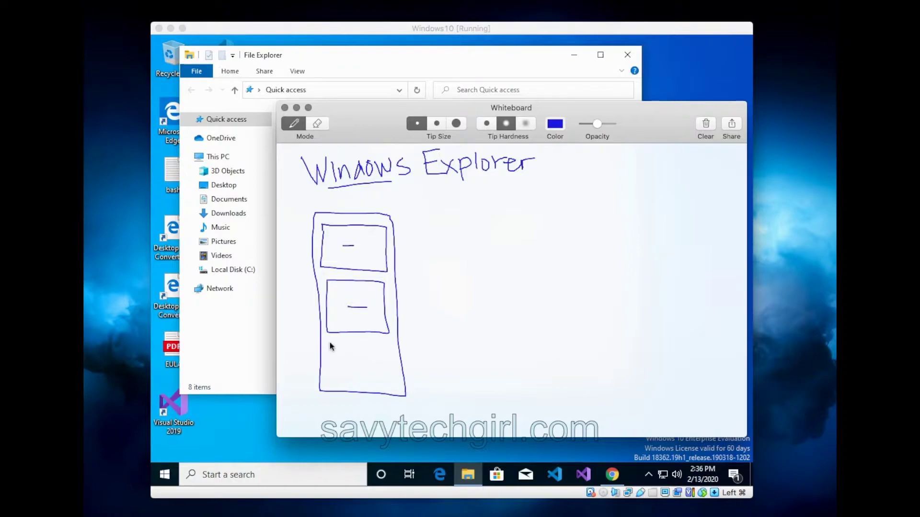
mouse_move(329, 344)
mouse_down()
mouse_move(329, 375)
mouse_move(341, 384)
mouse_move(390, 386)
mouse_move(388, 349)
mouse_move(330, 344)
mouse_move(363, 365)
mouse_up()
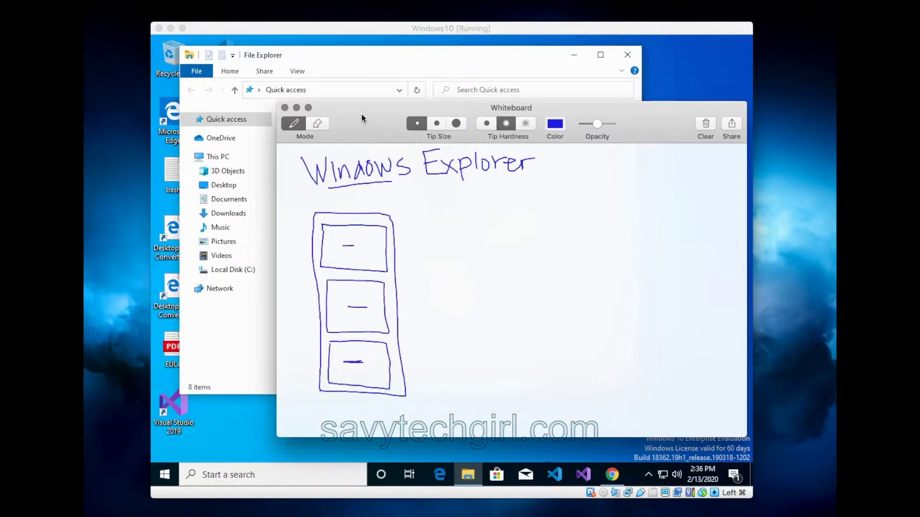
Return to File Explorer, open the Desktop folder and move the window clear of the desktop icons
key(super+w)
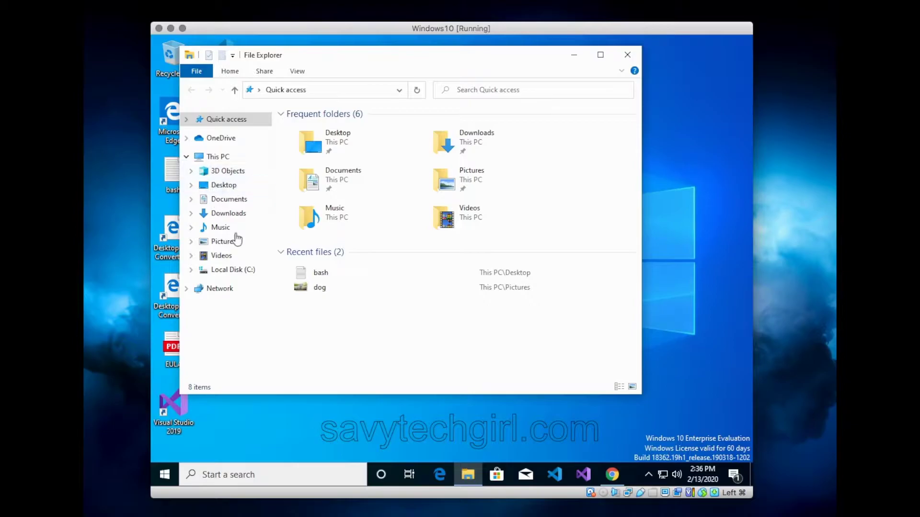
click(224, 186)
drag(316, 55, 368, 60)
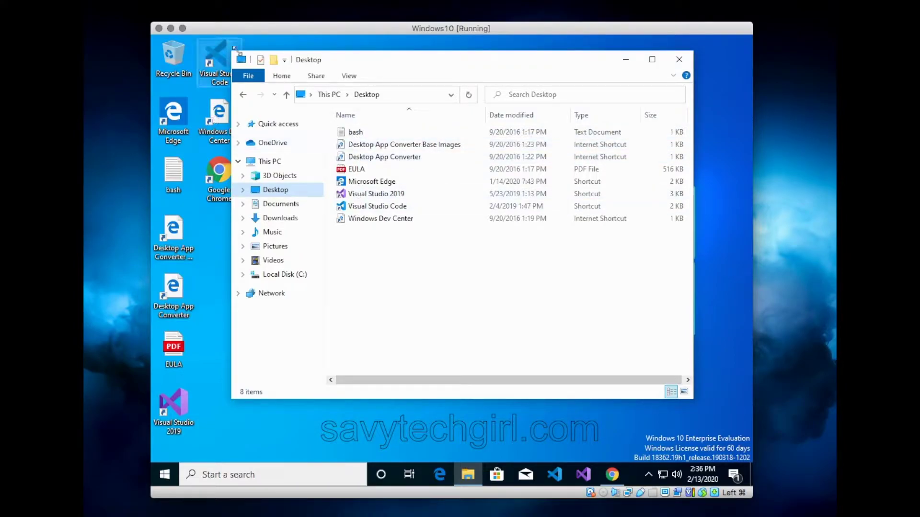
drag(339, 60, 370, 60)
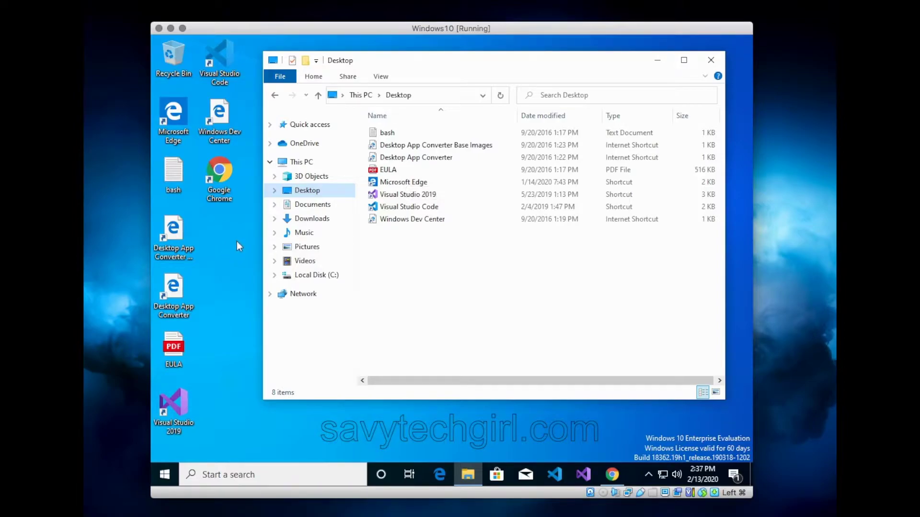
Open the Documents folder and expand its subfolders in the folder tree
click(313, 205)
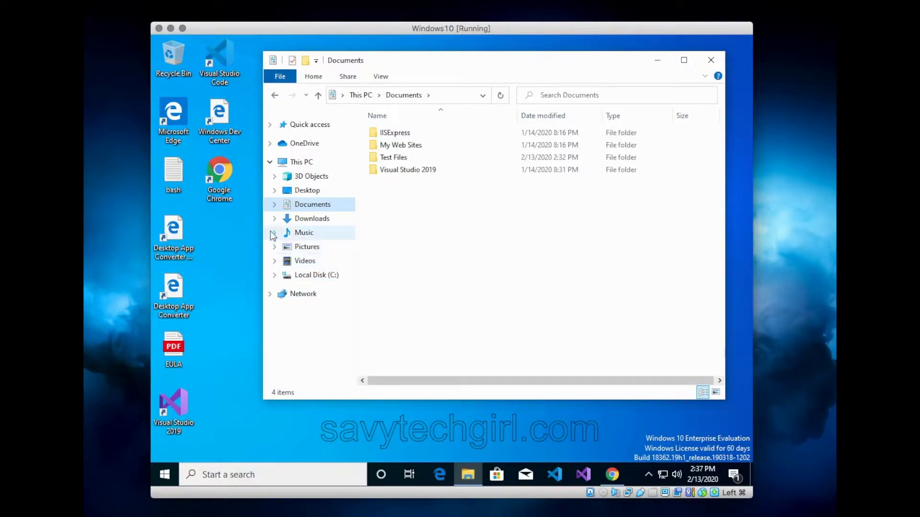
click(273, 205)
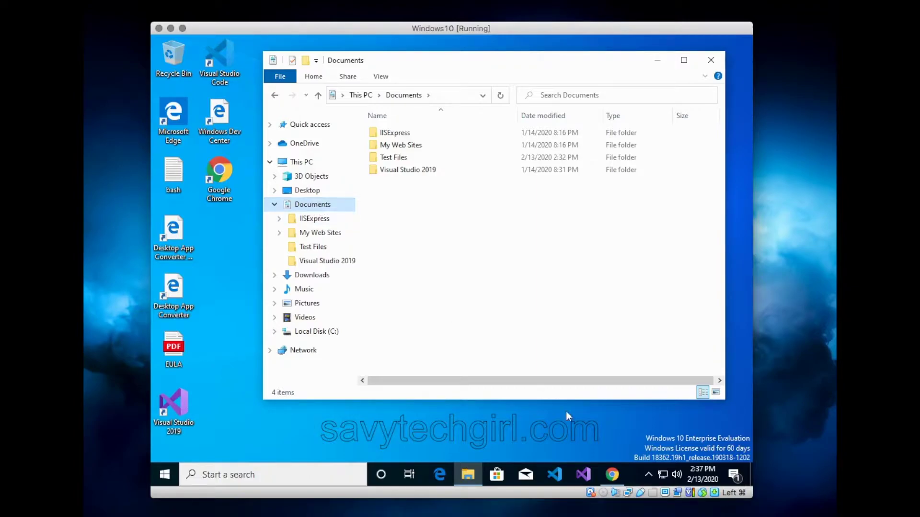
Bring the Whiteboard app back and rearrange it beside the Documents window so the expanded folder tree stays in view
key(super+Tab)
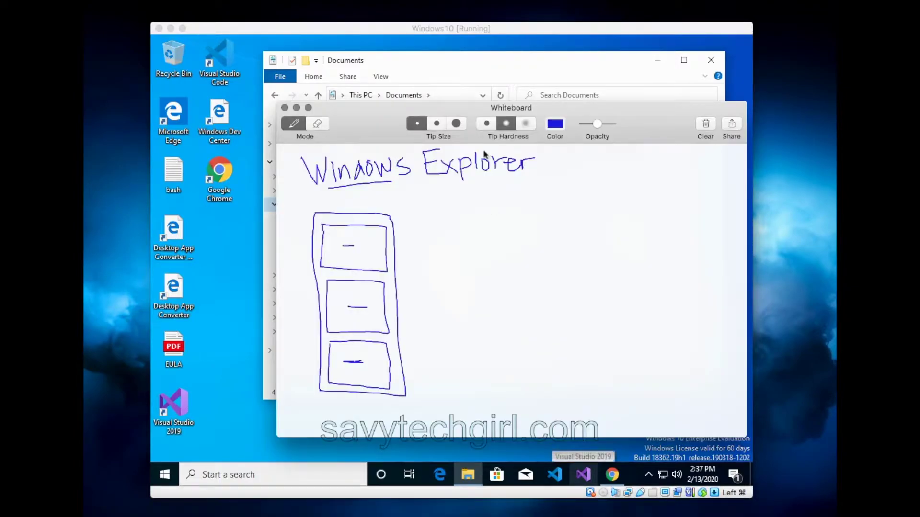
mouse_move(390, 108)
mouse_down()
mouse_move(361, 94)
mouse_move(431, 98)
mouse_move(452, 108)
mouse_move(462, 98)
mouse_up()
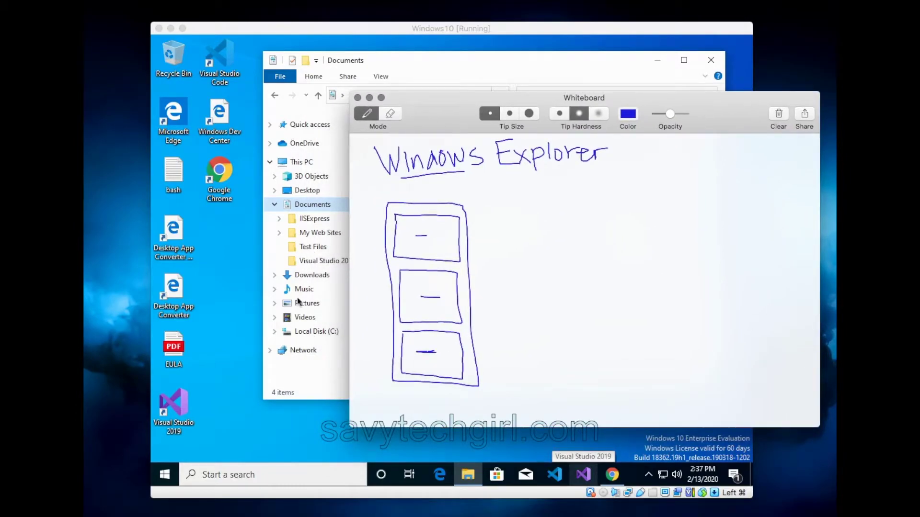
drag(410, 63, 349, 57)
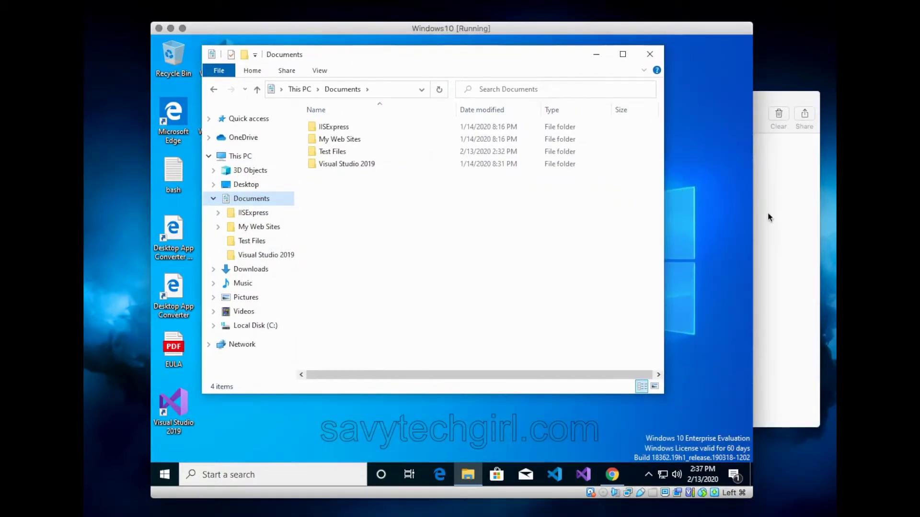
click(780, 221)
drag(477, 111, 403, 93)
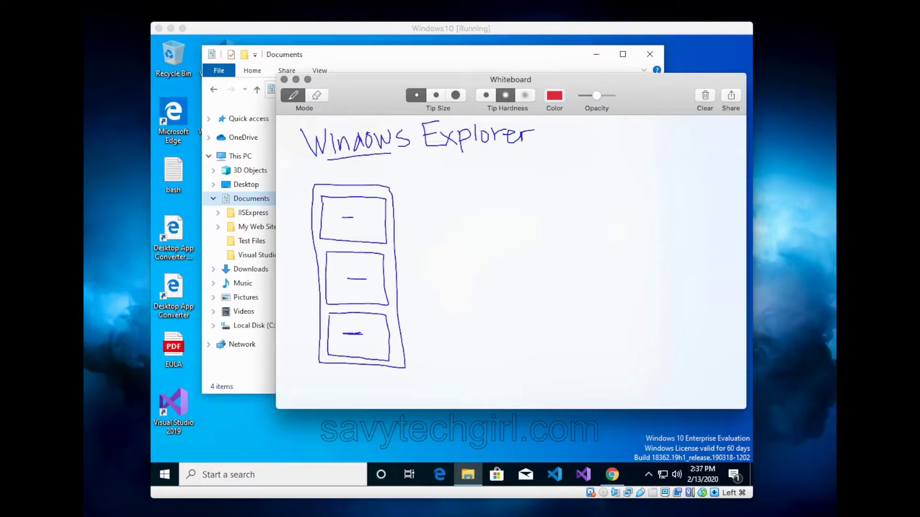
Draw two tabbed folders in red, one above the other, beside the filing cabinet
drag(418, 198, 418, 228)
mouse_move(489, 236)
mouse_down()
mouse_move(504, 220)
mouse_move(503, 195)
mouse_move(430, 188)
mouse_up()
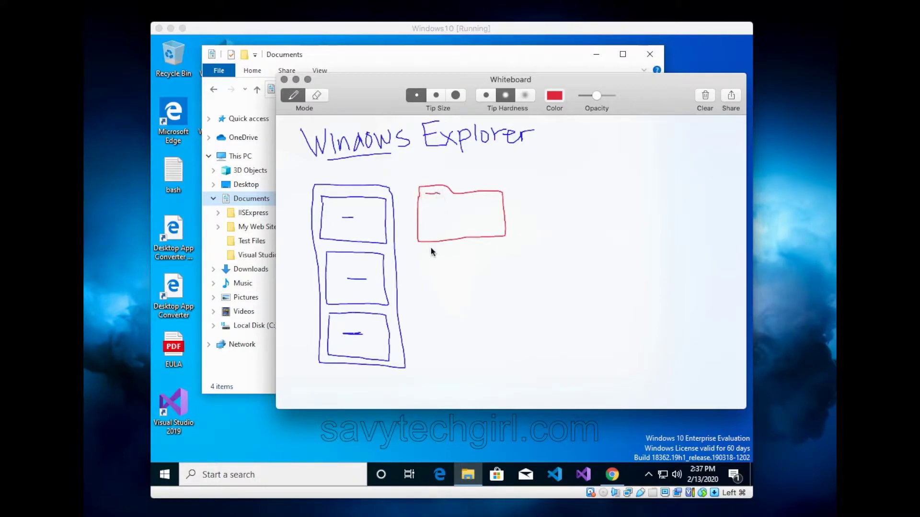
mouse_move(420, 258)
mouse_down()
mouse_move(430, 303)
mouse_move(501, 297)
mouse_move(501, 259)
mouse_move(424, 253)
mouse_move(440, 259)
mouse_up()
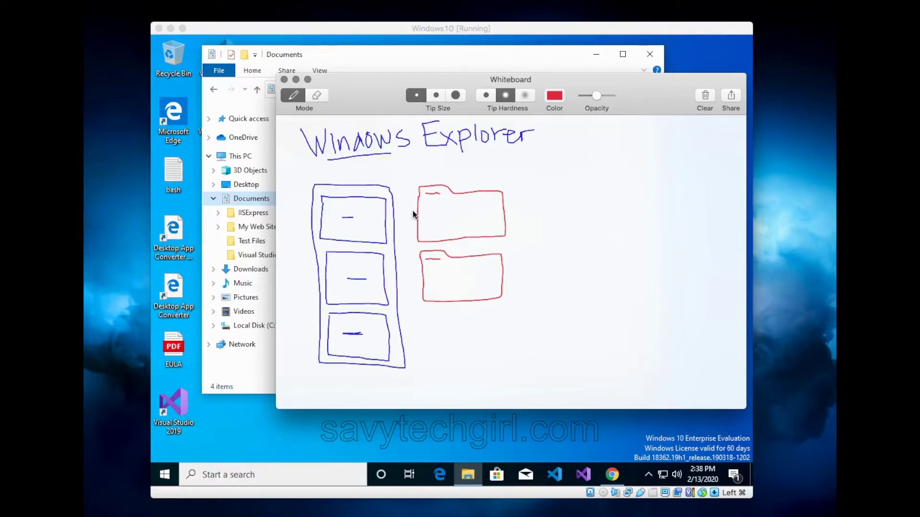
Draw red arrows from the two folders to the cabinet's top and middle drawers, and add a smaller red folder farther right
drag(404, 209, 411, 219)
drag(421, 271, 400, 228)
drag(420, 274, 399, 276)
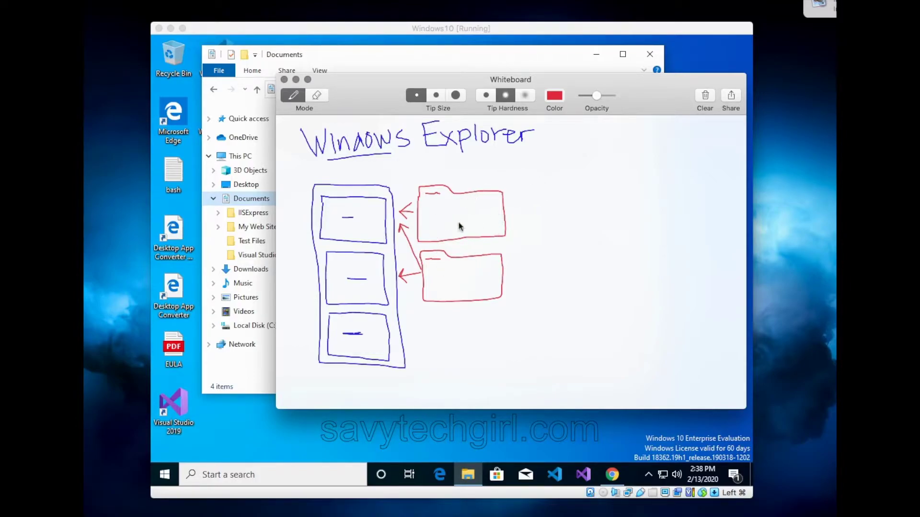
mouse_move(547, 169)
mouse_down()
mouse_move(549, 199)
mouse_move(616, 195)
mouse_move(613, 167)
mouse_move(550, 164)
mouse_up()
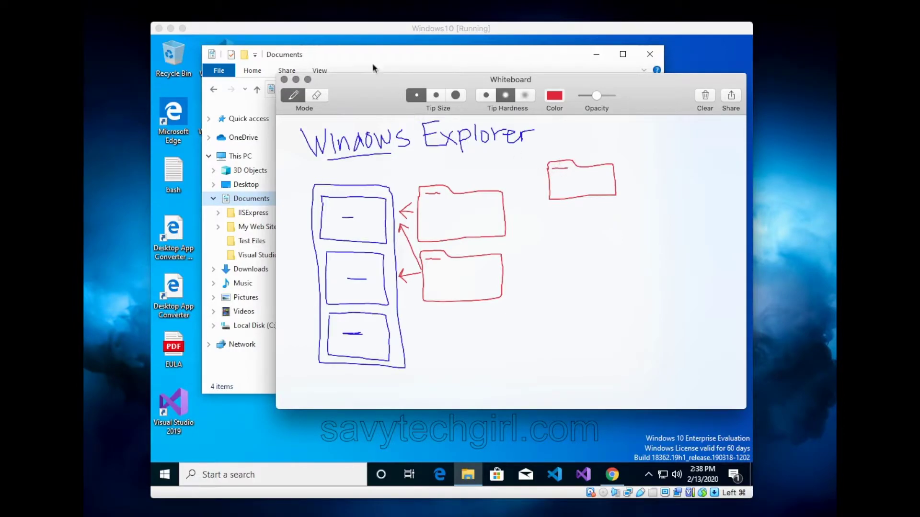
Compare the Documents folder's subfolders with the whiteboard sketch, ending on the Documents window
key(Escape)
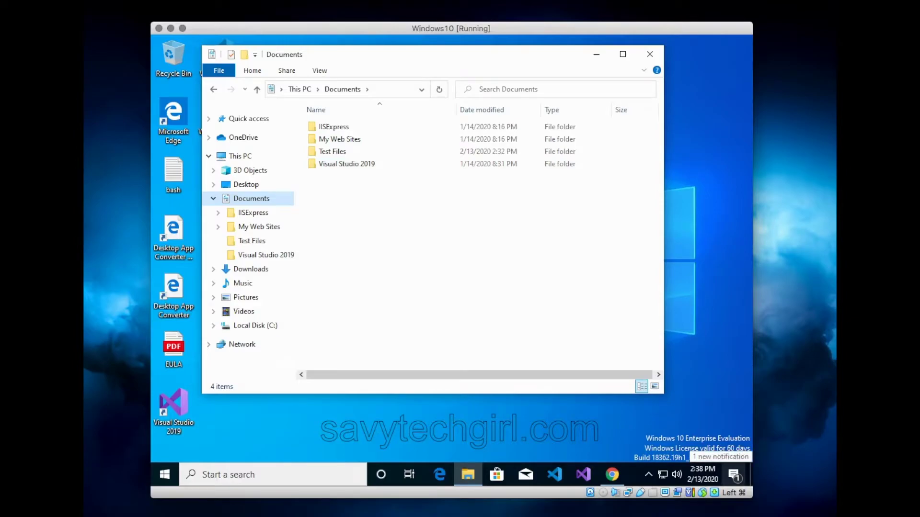
key(super+alt+w)
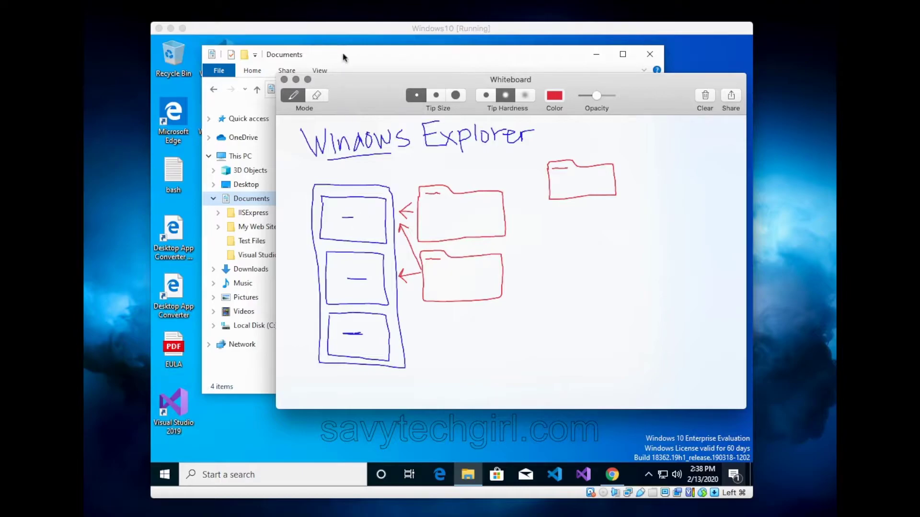
click(343, 65)
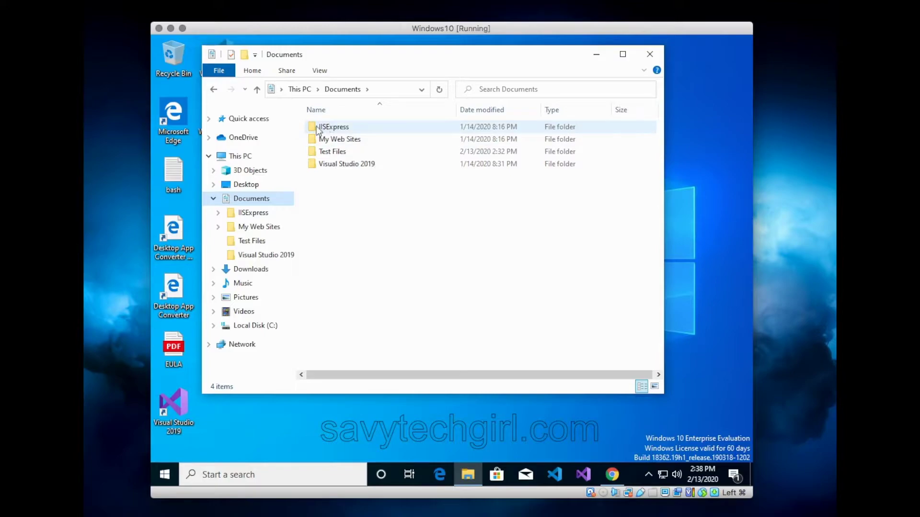
Open the IISExpress folder and, in the Whiteboard app, draw a red arrow from the small folder into the upper large folder
double_click(334, 128)
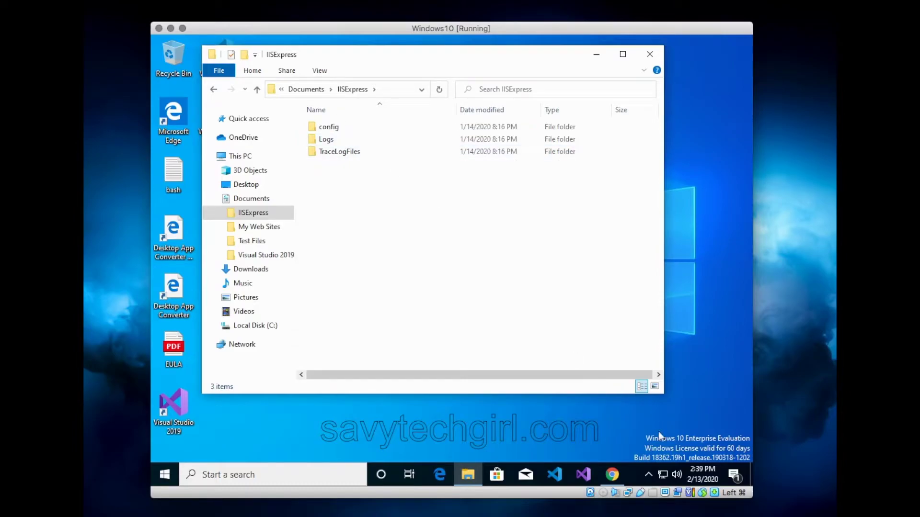
key(super+Tab)
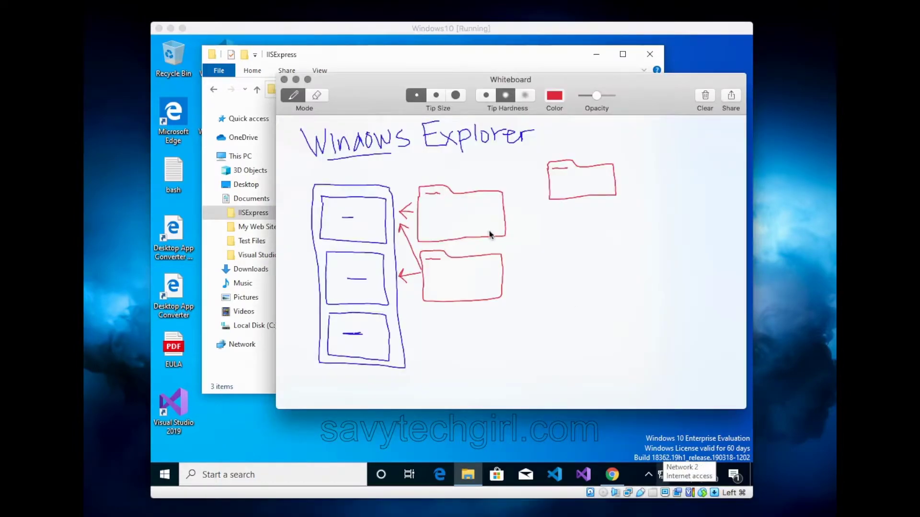
mouse_move(549, 176)
mouse_down()
mouse_move(517, 174)
mouse_move(465, 193)
mouse_move(467, 179)
mouse_up()
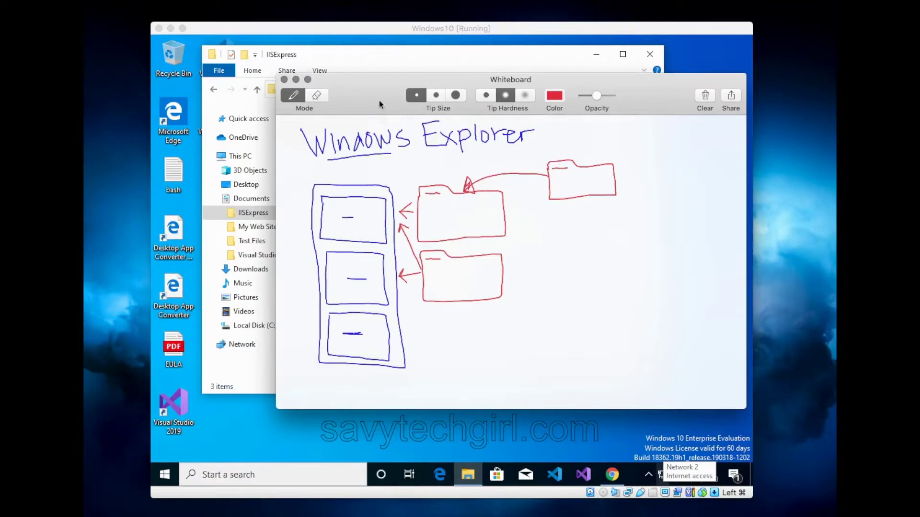
Return to File Explorer and open the config folder inside IISExpress
click(368, 58)
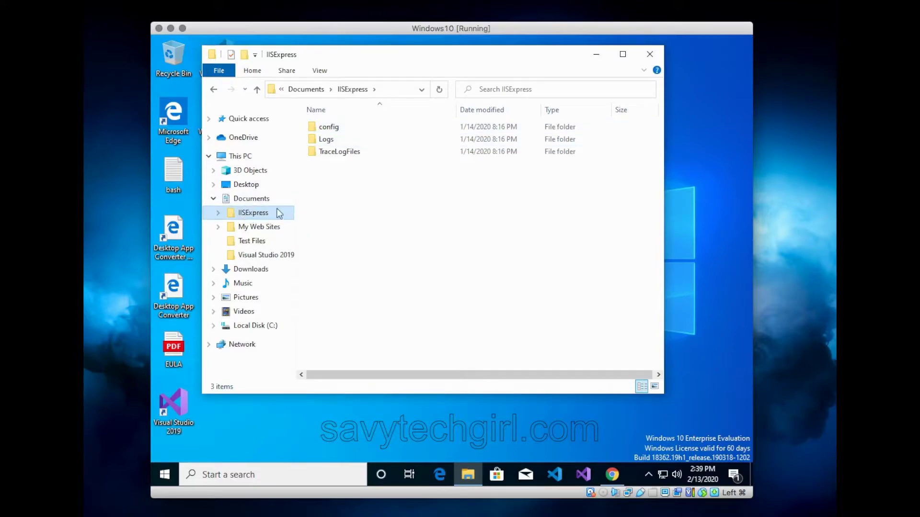
click(328, 129)
double_click(328, 128)
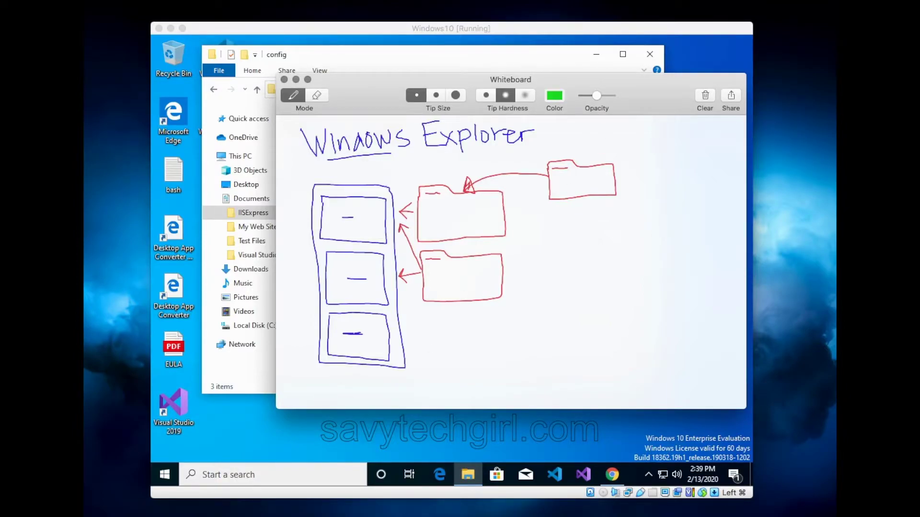
In the Whiteboard app, draw a green document page with four text lines below the small red folder
drag(561, 237, 562, 241)
mouse_move(559, 307)
mouse_down()
mouse_move(581, 318)
mouse_move(630, 315)
mouse_move(618, 250)
mouse_move(568, 231)
mouse_move(608, 253)
mouse_move(610, 270)
mouse_up()
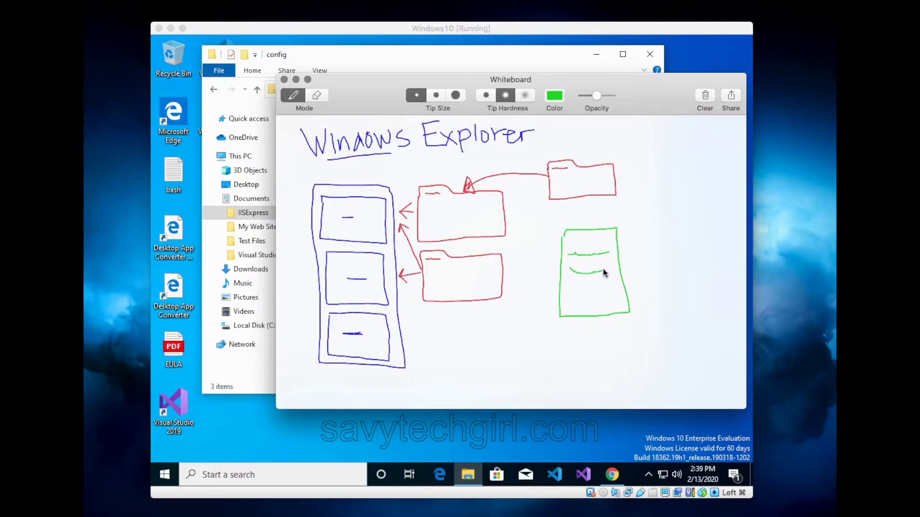
mouse_move(573, 294)
mouse_down()
mouse_move(609, 292)
mouse_move(600, 305)
mouse_up()
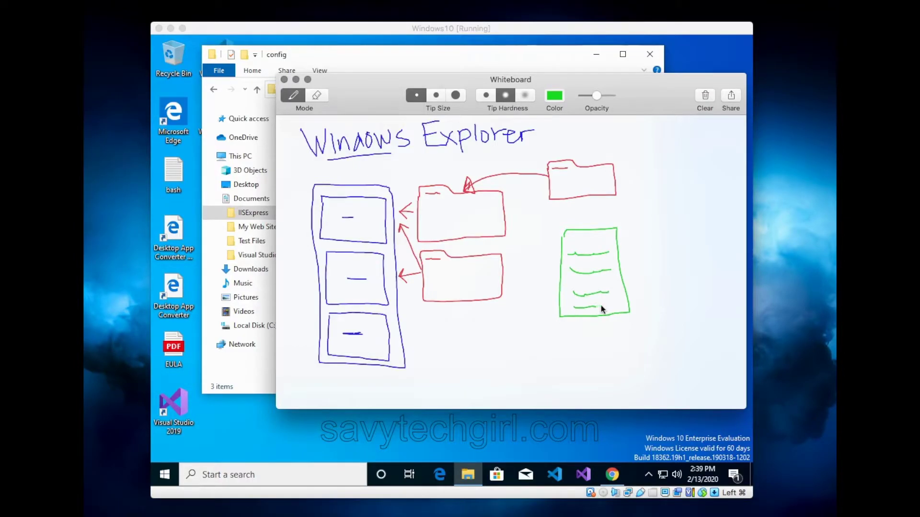
Draw green arrows from the document page into the small folder and both large folders
mouse_move(618, 251)
mouse_down()
mouse_move(639, 160)
mouse_move(590, 161)
mouse_up()
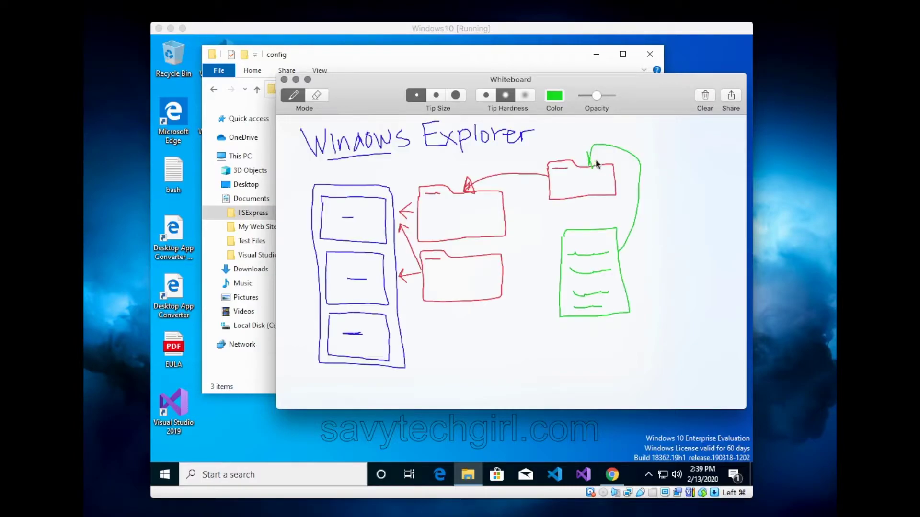
mouse_move(581, 232)
mouse_down()
mouse_move(496, 181)
mouse_move(482, 194)
mouse_move(492, 192)
mouse_up()
mouse_move(560, 262)
mouse_down()
mouse_move(468, 249)
mouse_move(483, 258)
mouse_up()
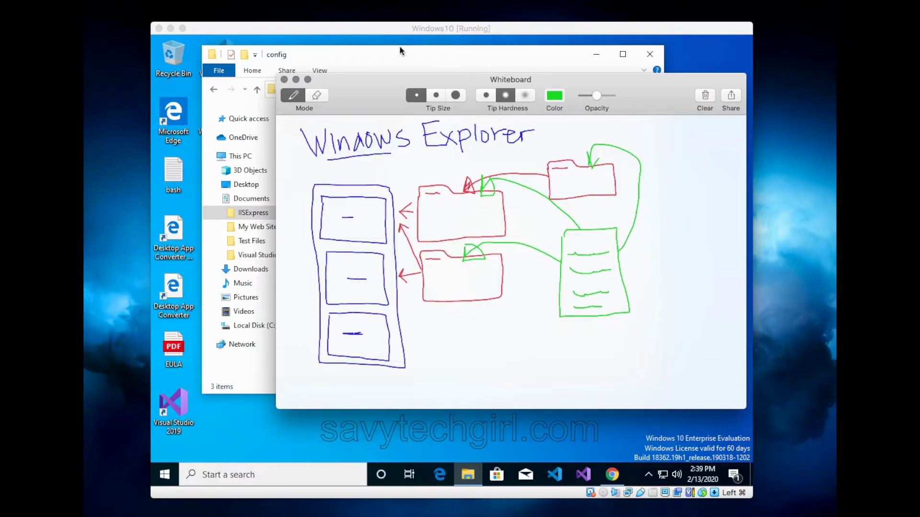
Switch back to File Explorer, go to the Documents folder, and expand IISExpress in the folder tree
click(367, 53)
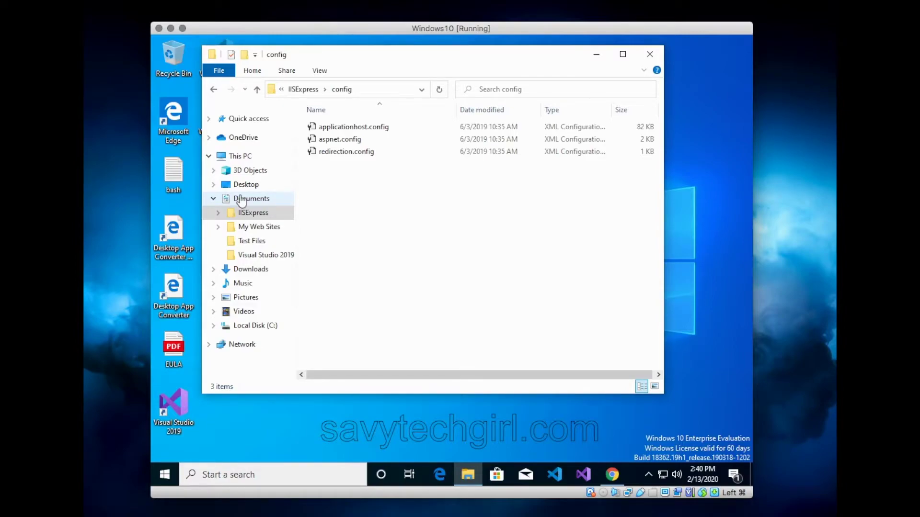
mouse_move(353, 56)
mouse_down()
mouse_move(379, 57)
mouse_move(355, 62)
mouse_up()
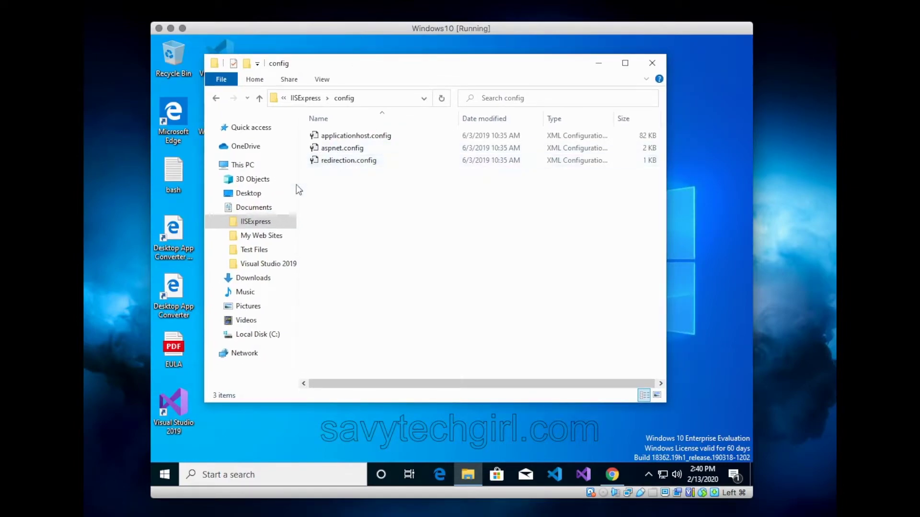
click(260, 209)
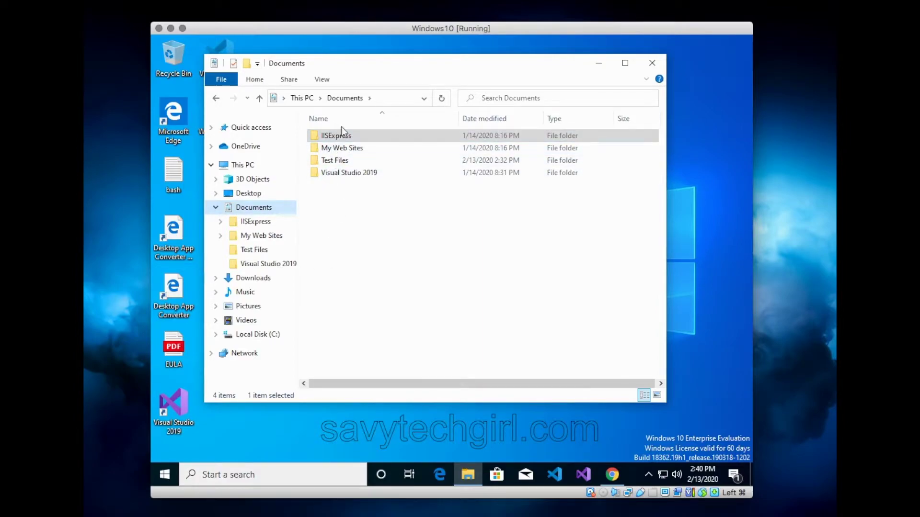
click(219, 223)
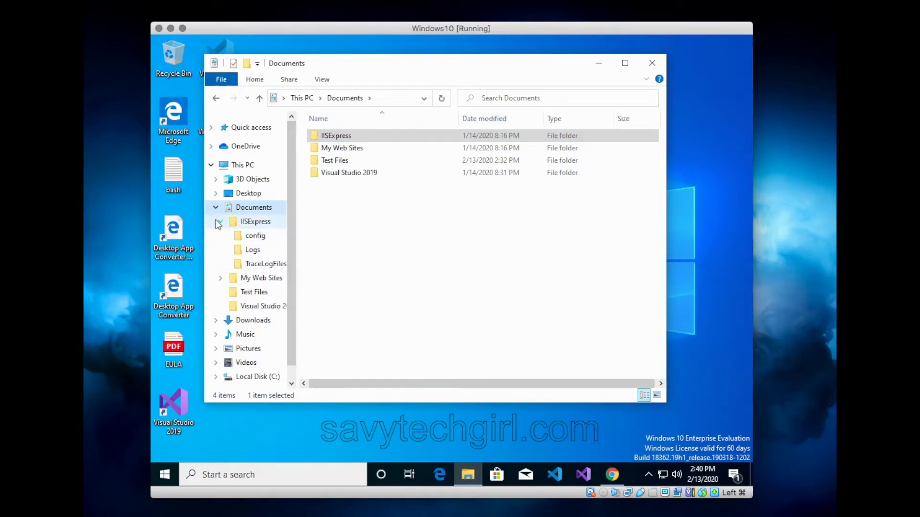
View the contents of the IISExpress folder and of the WebSite1 folder inside My Web Sites
click(326, 139)
double_click(334, 138)
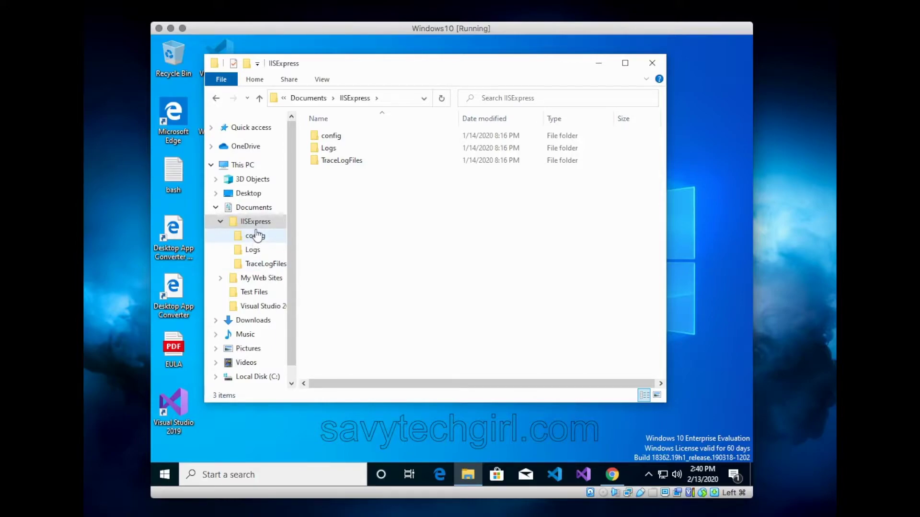
click(254, 278)
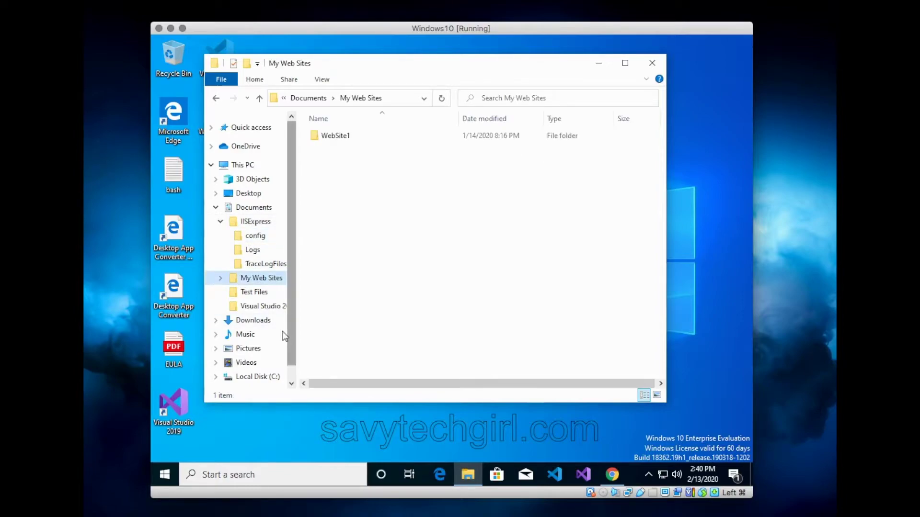
double_click(332, 134)
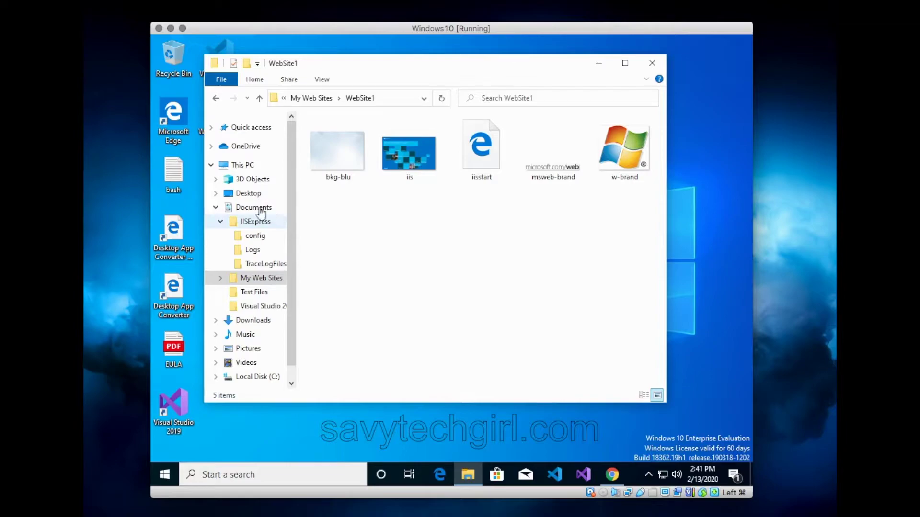
Collapse IISExpress and Documents in the folder tree and open the Pictures folder
click(219, 222)
click(215, 209)
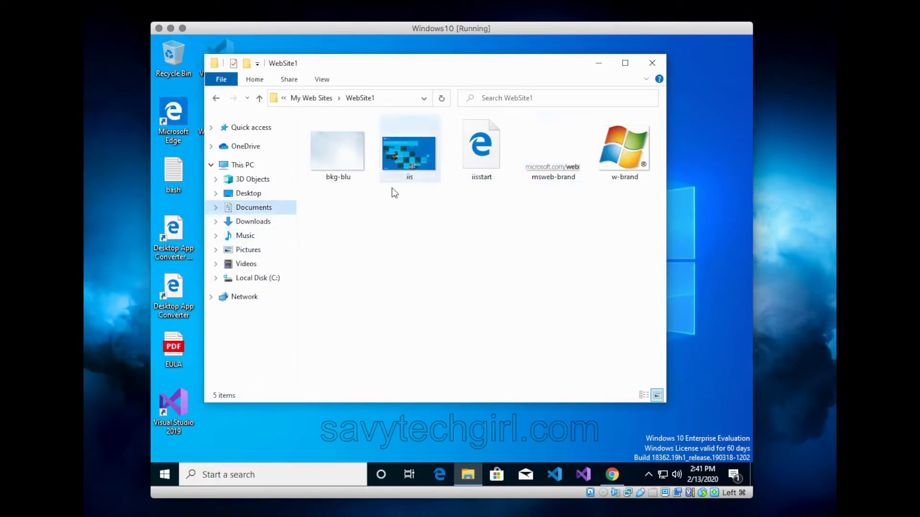
click(215, 208)
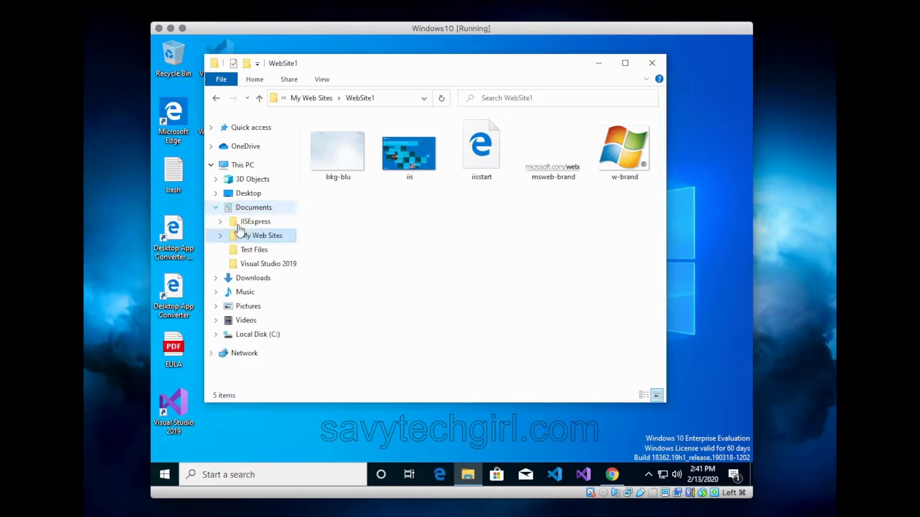
click(215, 207)
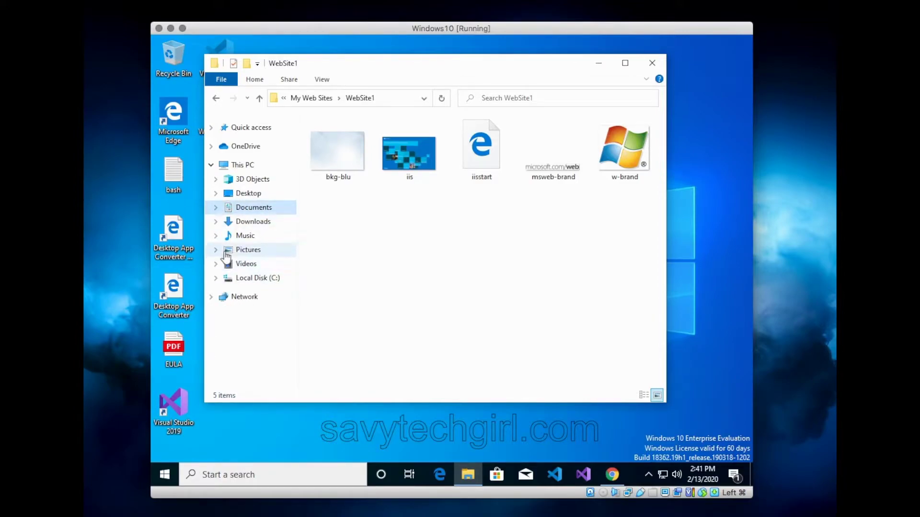
click(265, 253)
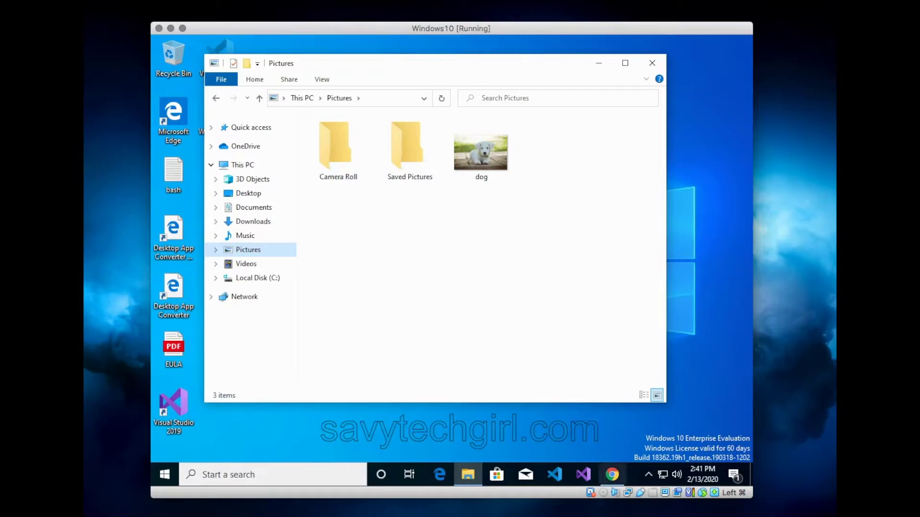
In the Whiteboard app, label the upper large red folder "Folder" and the small red folder "Sub Folder" in black
click(627, 514)
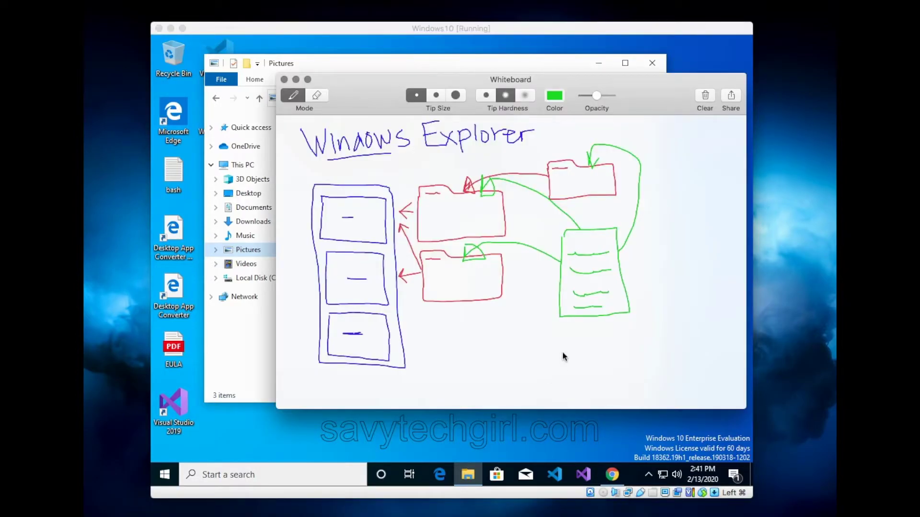
click(554, 95)
mouse_move(426, 206)
mouse_down()
mouse_move(424, 231)
mouse_move(437, 202)
mouse_move(433, 220)
mouse_move(474, 221)
mouse_up()
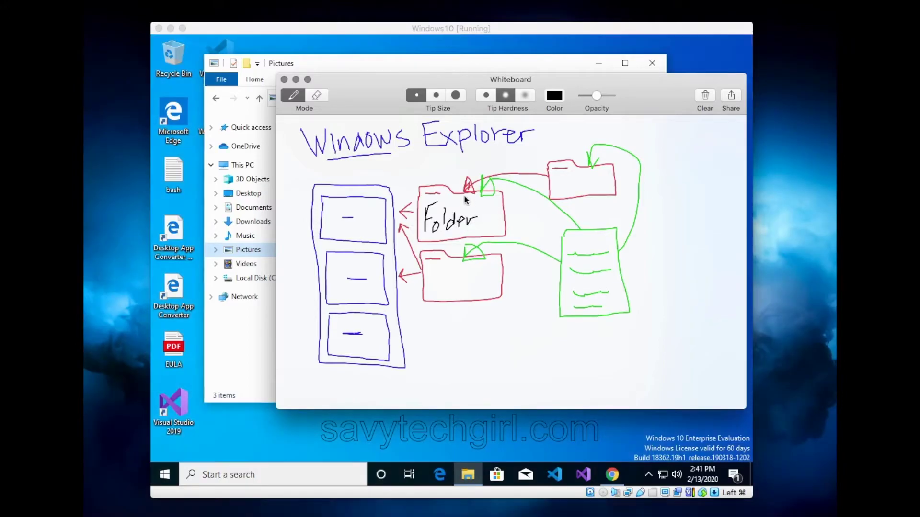
mouse_move(564, 175)
mouse_down()
mouse_move(555, 192)
mouse_move(571, 180)
mouse_move(569, 191)
mouse_up()
mouse_move(568, 189)
mouse_down()
mouse_move(559, 200)
mouse_move(594, 185)
mouse_up()
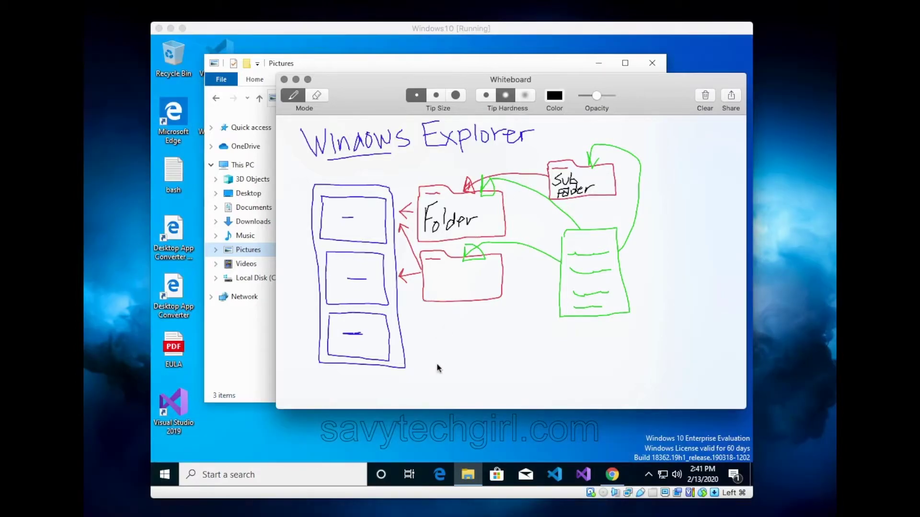
Write "Folders" with "Sub Folders" indented beneath it in the empty space below the sketched folders
mouse_move(439, 352)
mouse_down()
mouse_move(504, 355)
mouse_move(453, 390)
mouse_move(479, 371)
mouse_move(493, 376)
mouse_move(487, 390)
mouse_up()
mouse_move(528, 358)
mouse_down()
mouse_move(513, 386)
mouse_move(528, 372)
mouse_move(573, 375)
mouse_up()
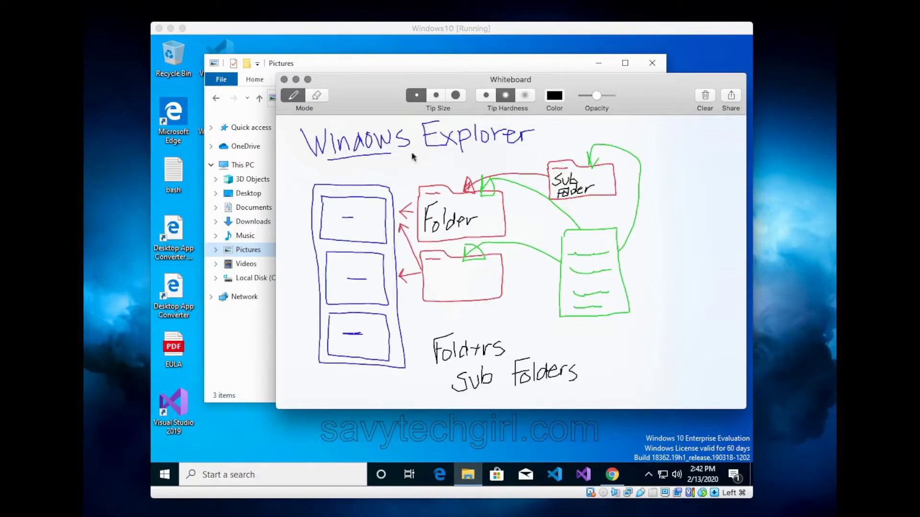
Return to File Explorer and create a new folder named "Puppy Photo" in Pictures
click(335, 68)
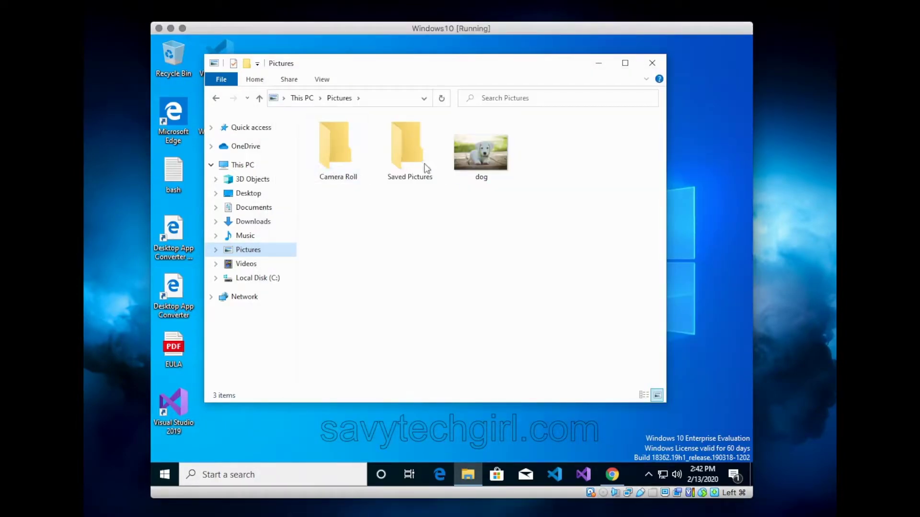
click(471, 158)
right_click(398, 266)
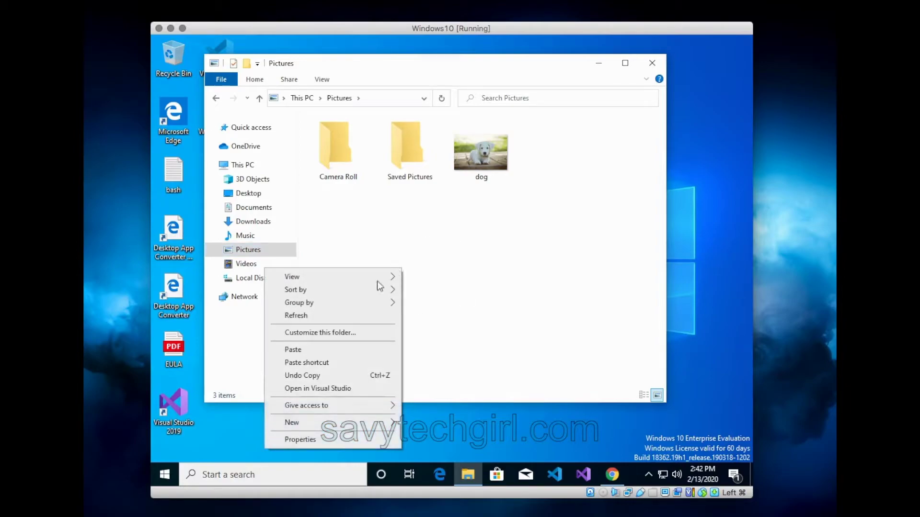
mouse_move(335, 426)
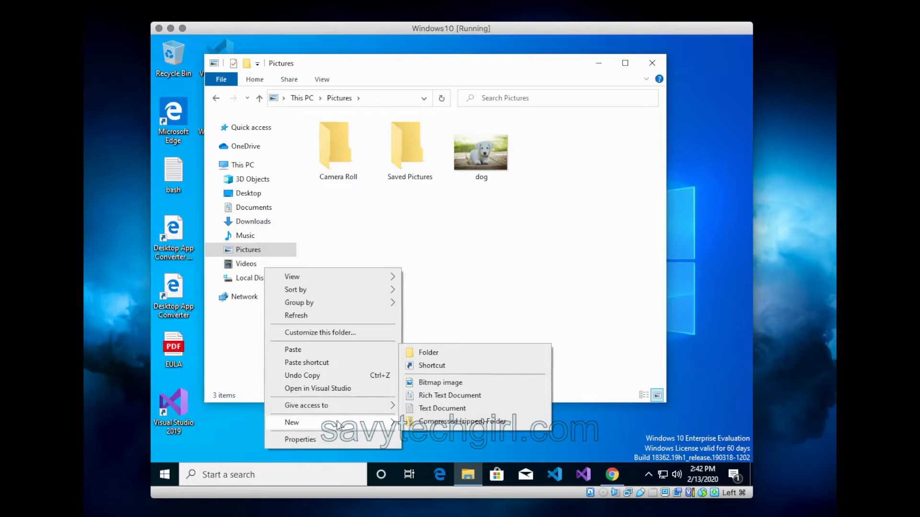
click(427, 354)
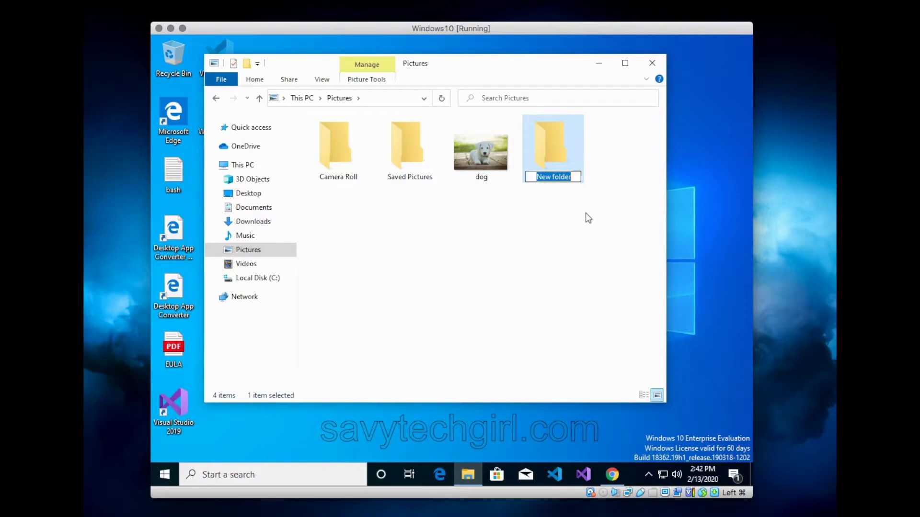
text(Pupp)
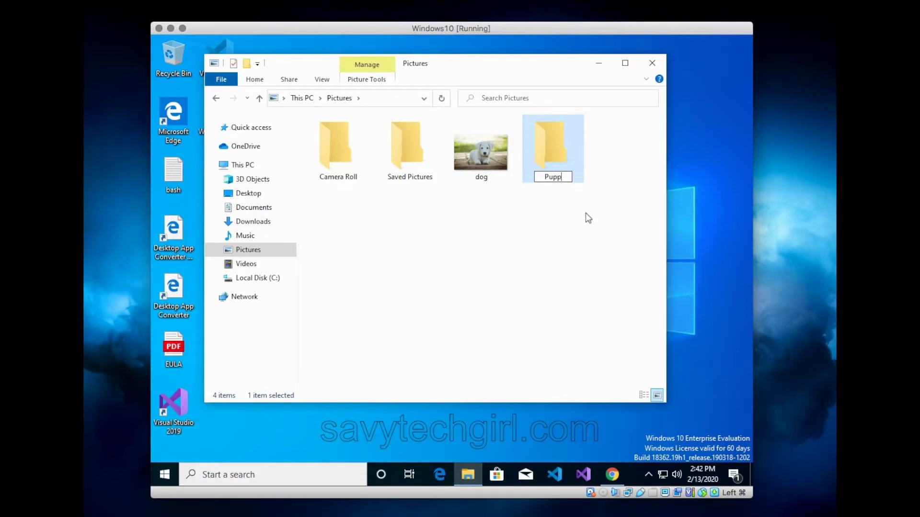
text(y Photo)
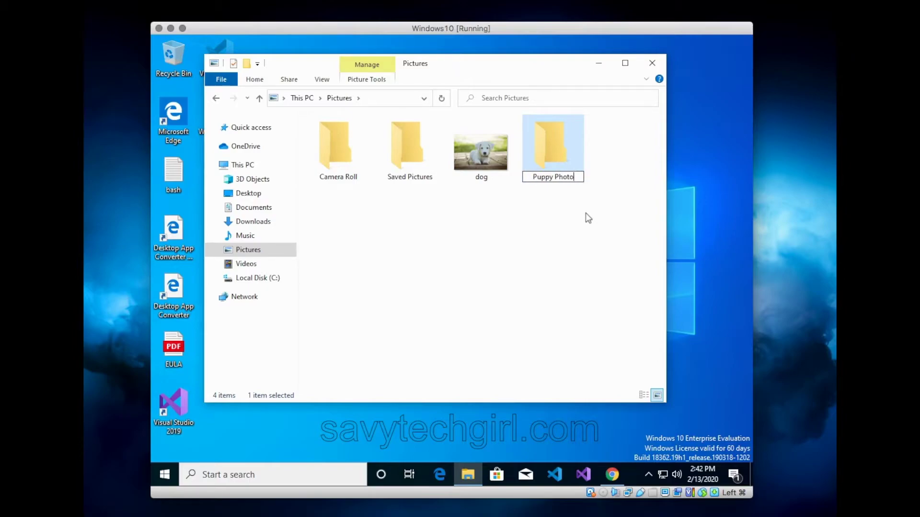
key(Return)
click(565, 242)
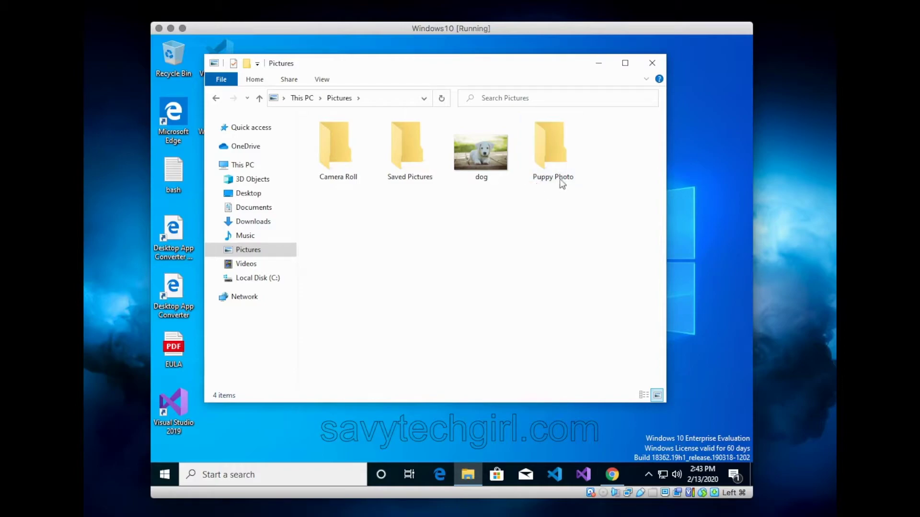
Rename the "Puppy Photo" folder in Pictures to "Puppy Picture"
mouse_move(537, 154)
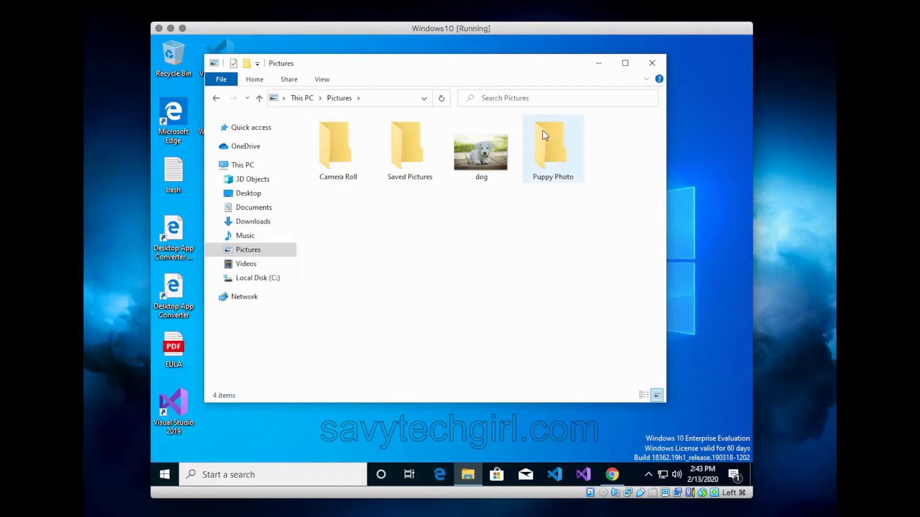
mouse_move(551, 130)
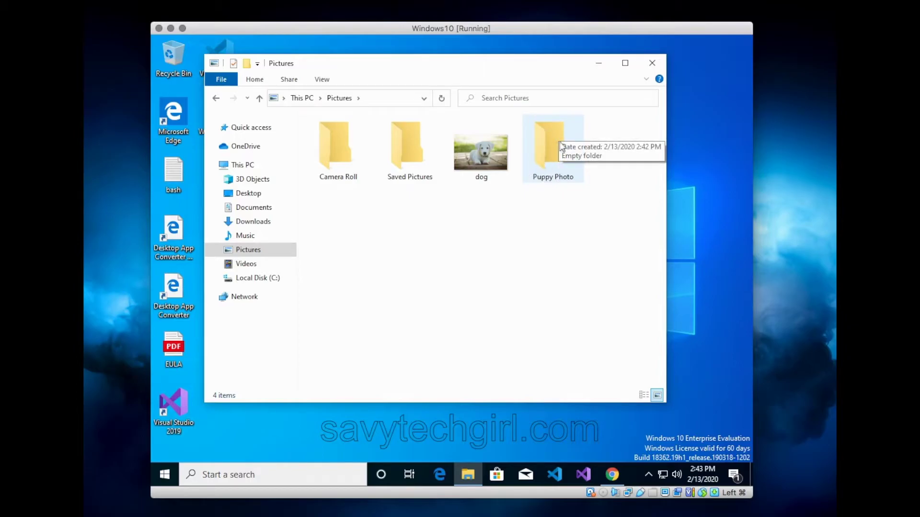
click(547, 148)
right_click(547, 149)
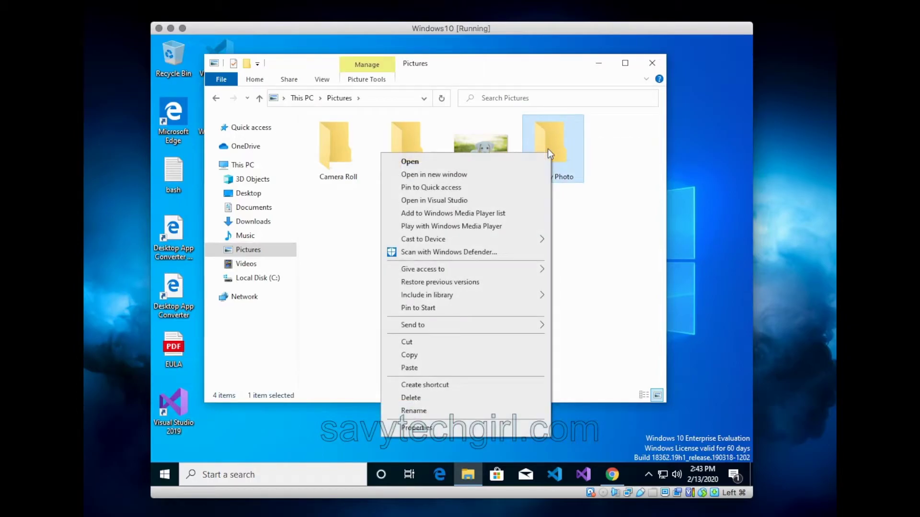
click(415, 411)
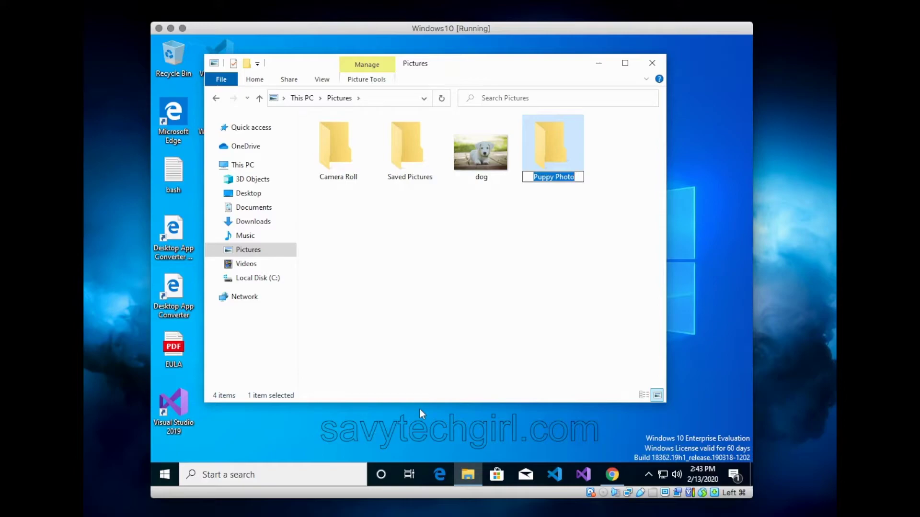
text(Pupp)
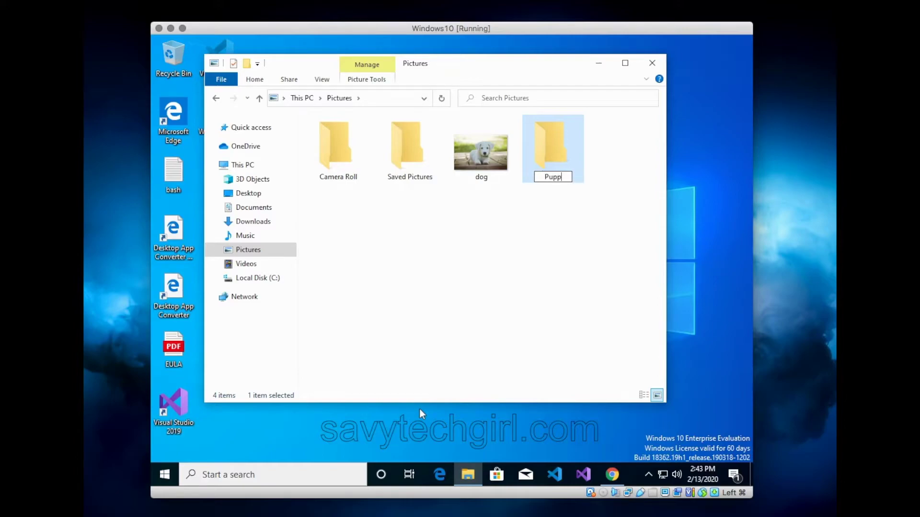
text(y Picture)
key(Return)
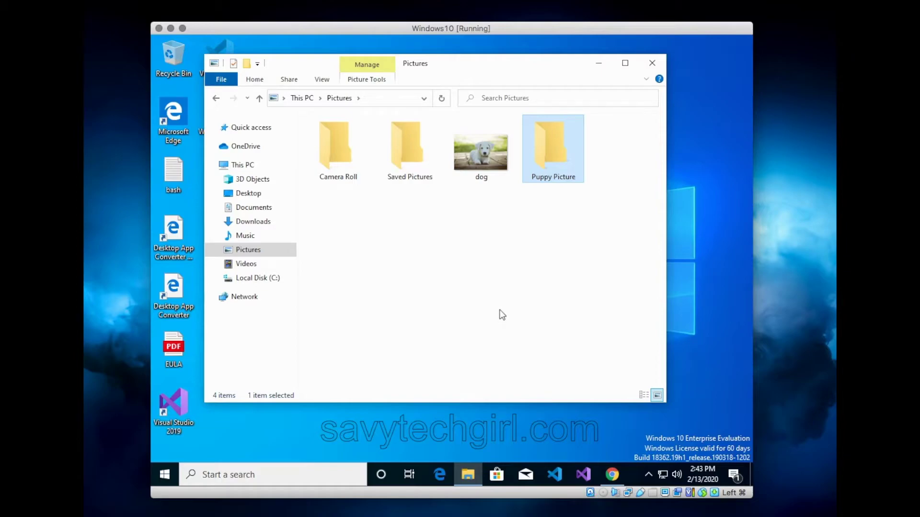
click(441, 237)
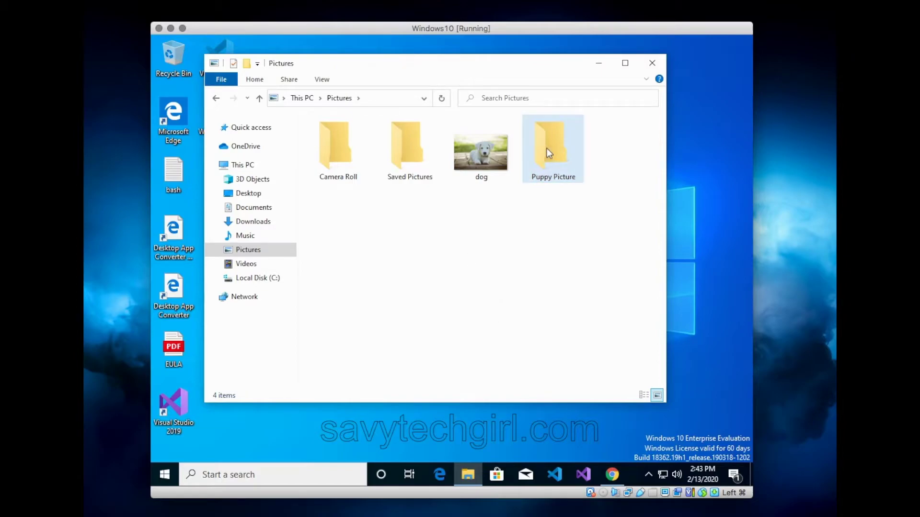
click(401, 151)
right_click(401, 151)
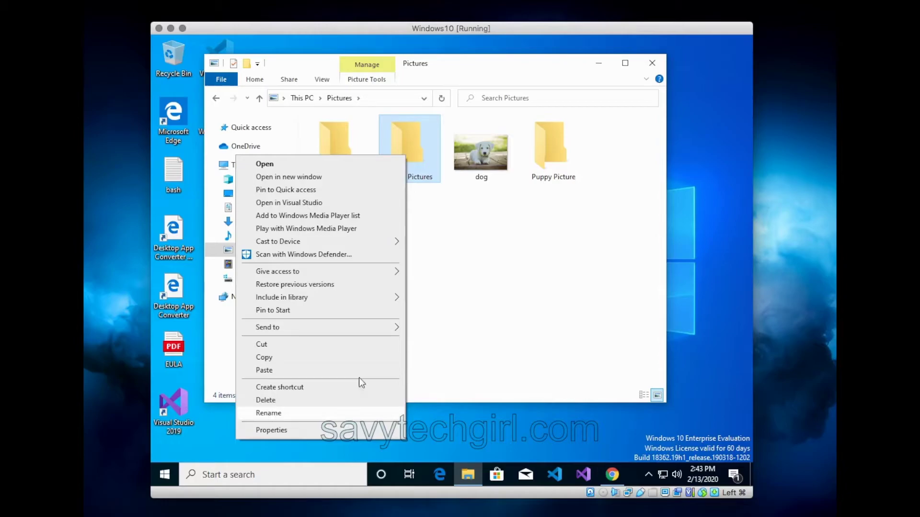
click(480, 286)
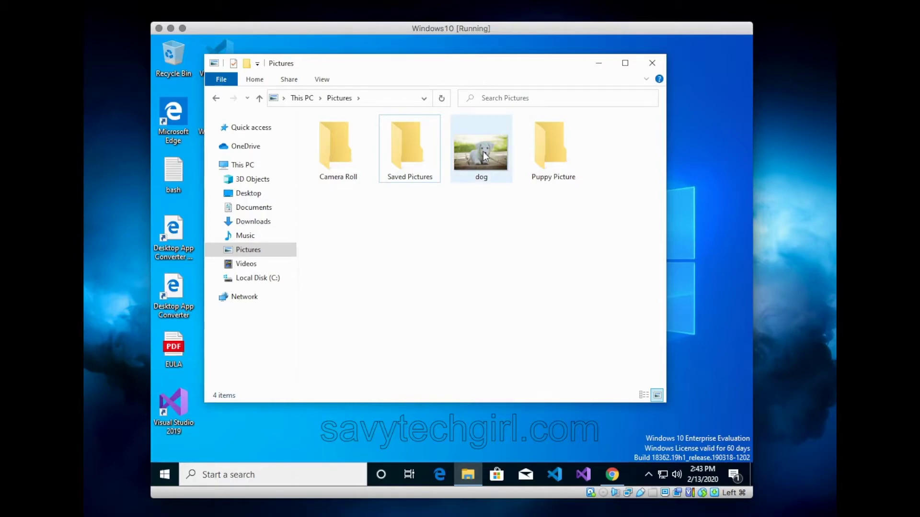
Move the dog picture into the Puppy Picture folder and open that folder
mouse_move(484, 136)
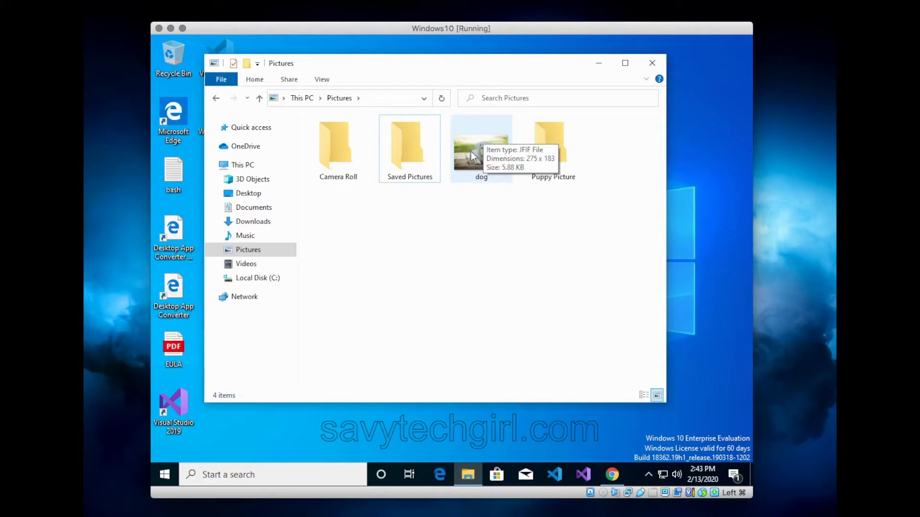
click(470, 150)
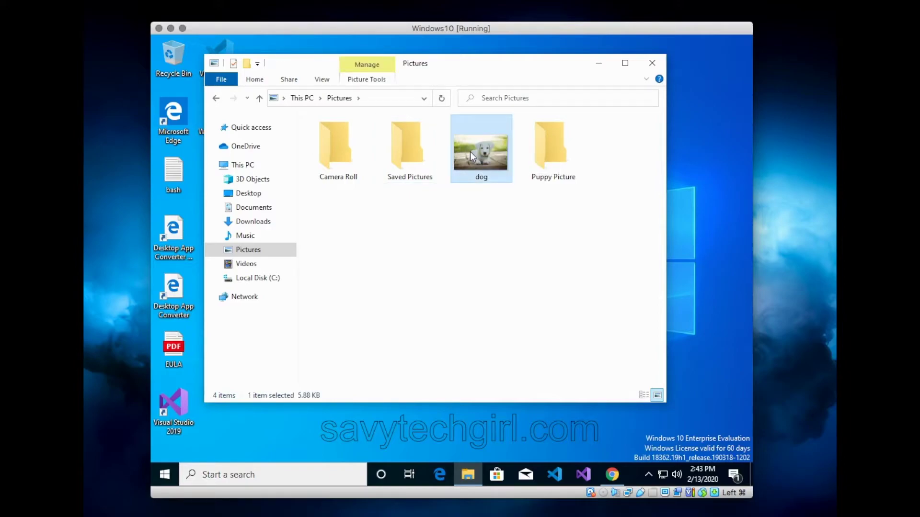
drag(476, 187, 360, 301)
drag(544, 274, 547, 170)
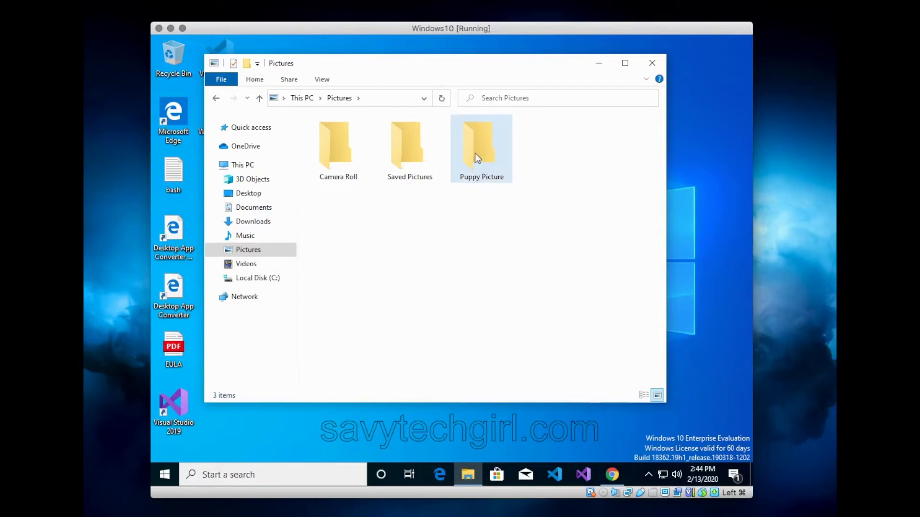
double_click(475, 139)
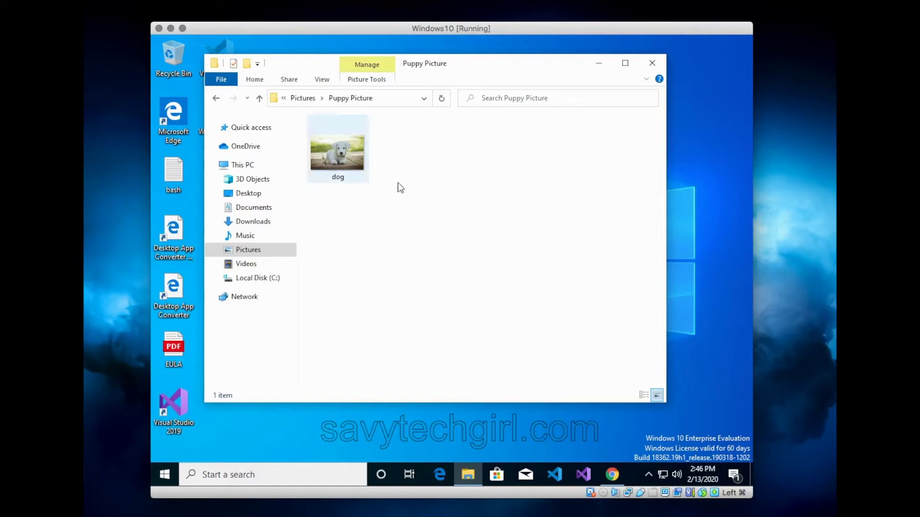
Open the dog picture for viewing, and copy and paste it as a duplicate within the Puppy Picture folder
double_click(338, 153)
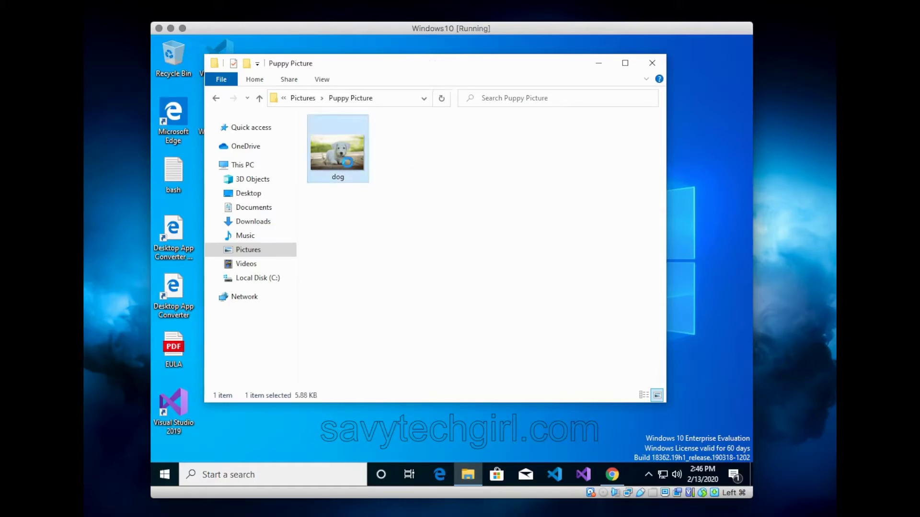
right_click(340, 154)
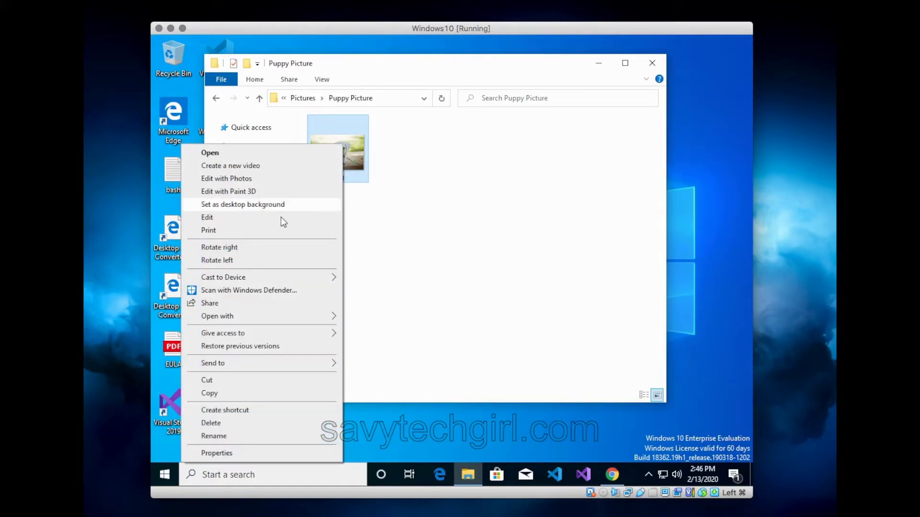
click(251, 385)
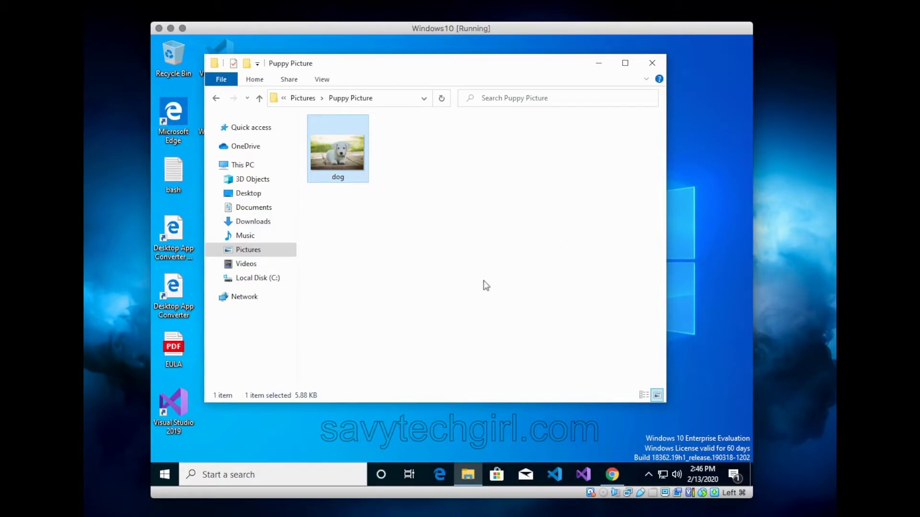
right_click(428, 176)
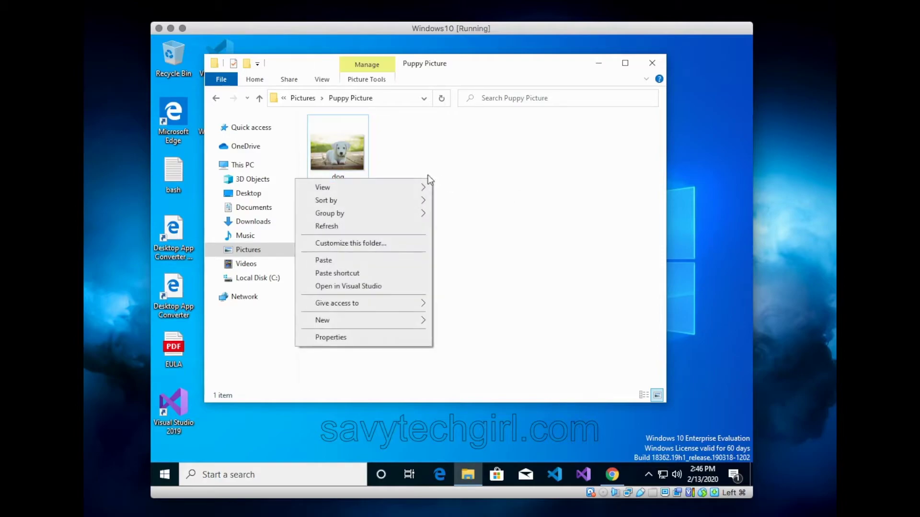
click(355, 261)
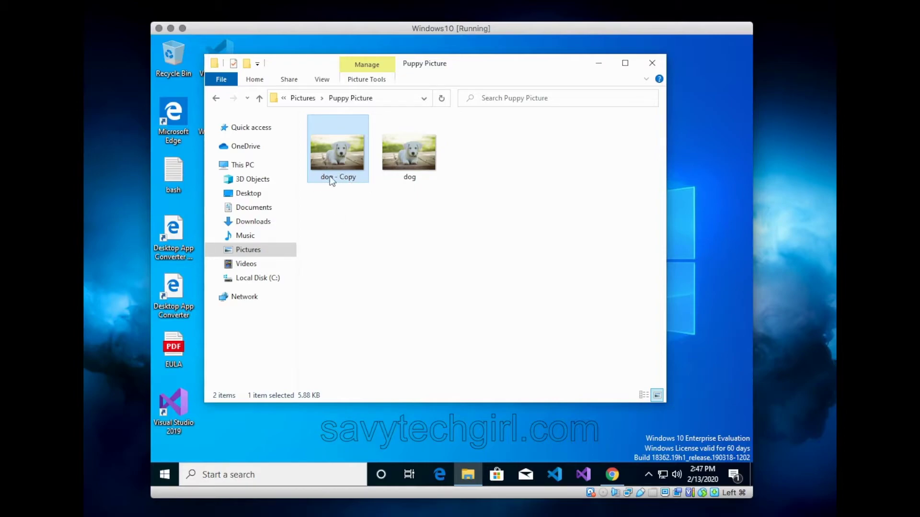
click(347, 218)
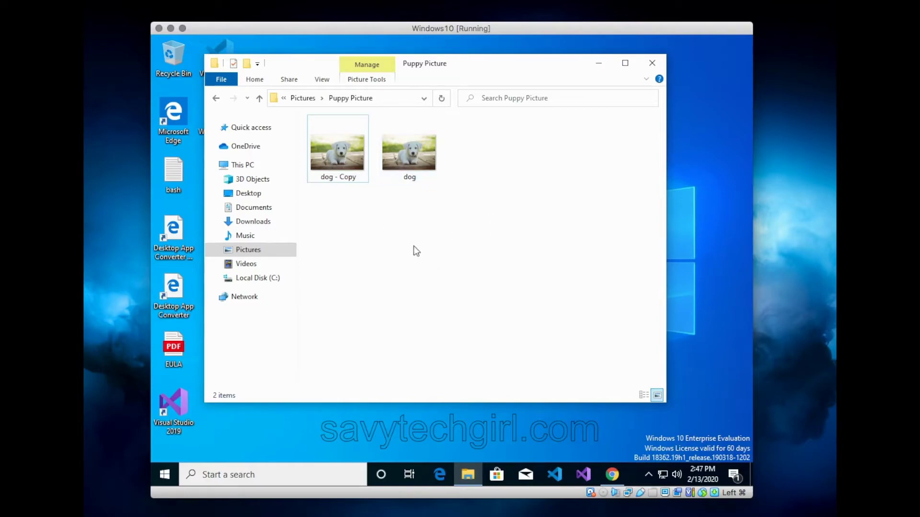
Go up to Pictures and reopen Puppy Picture, and return through Pictures to the This PC overview
click(311, 99)
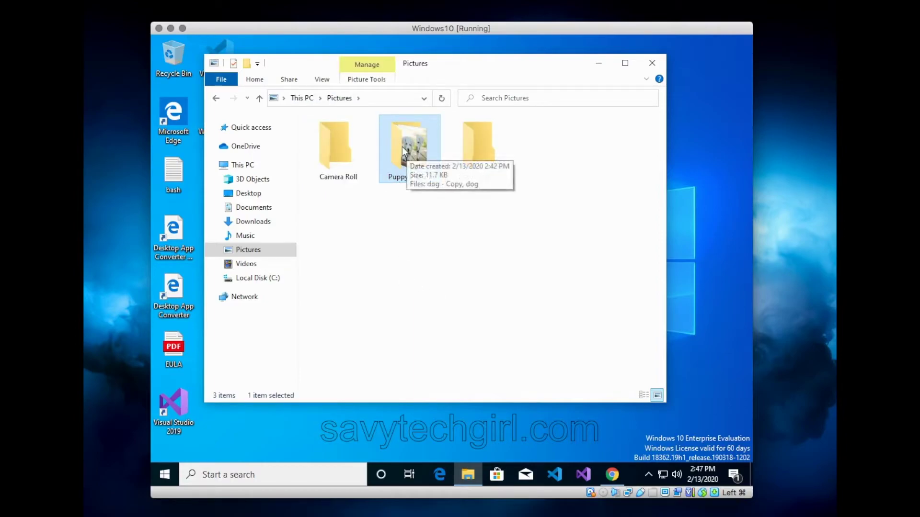
double_click(400, 147)
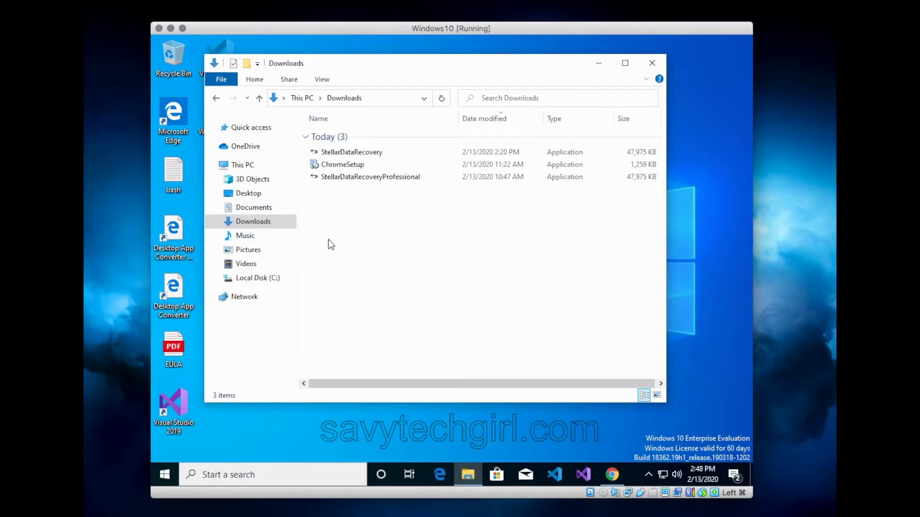
click(251, 249)
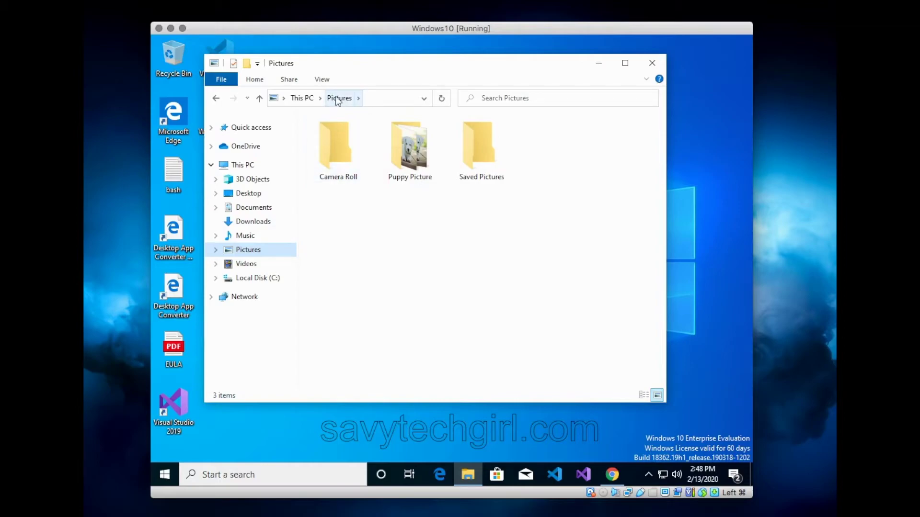
click(299, 98)
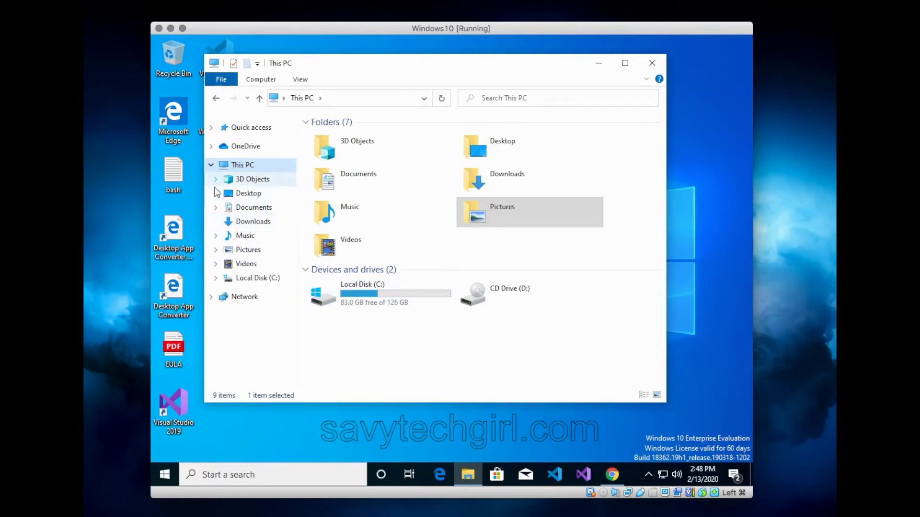
Expand Documents and My Web Sites in the folder tree, and open the My Web Sites folder through Documents
click(215, 207)
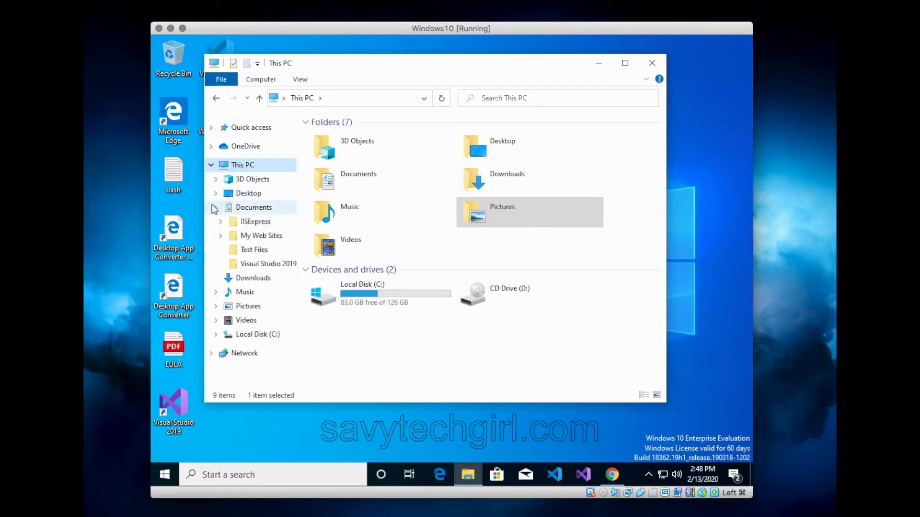
click(220, 235)
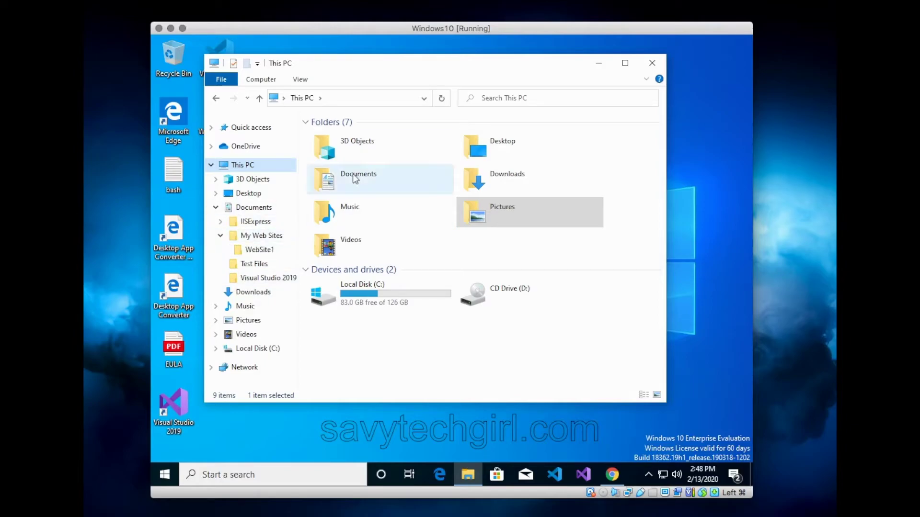
double_click(331, 180)
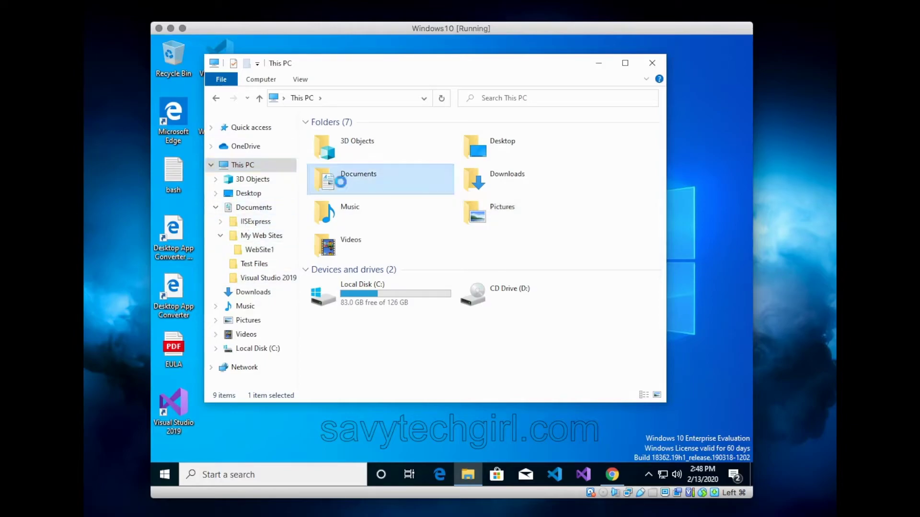
click(341, 149)
double_click(340, 148)
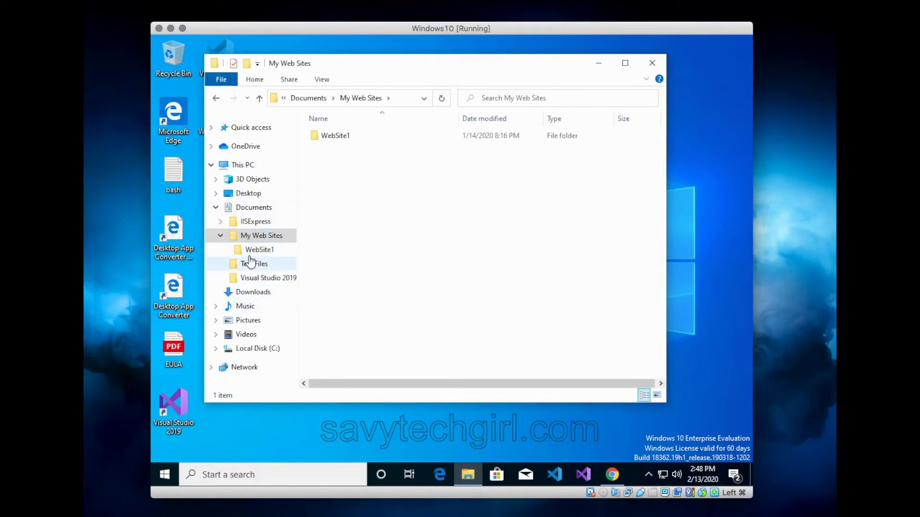
Return to Documents and collapse its tree branch, and look into Local Disk (C:) before reopening Documents
click(245, 206)
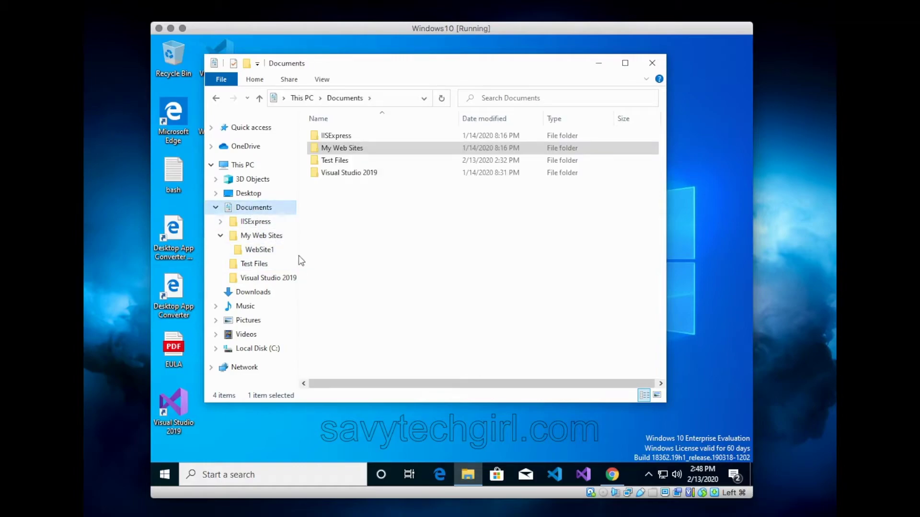
click(216, 207)
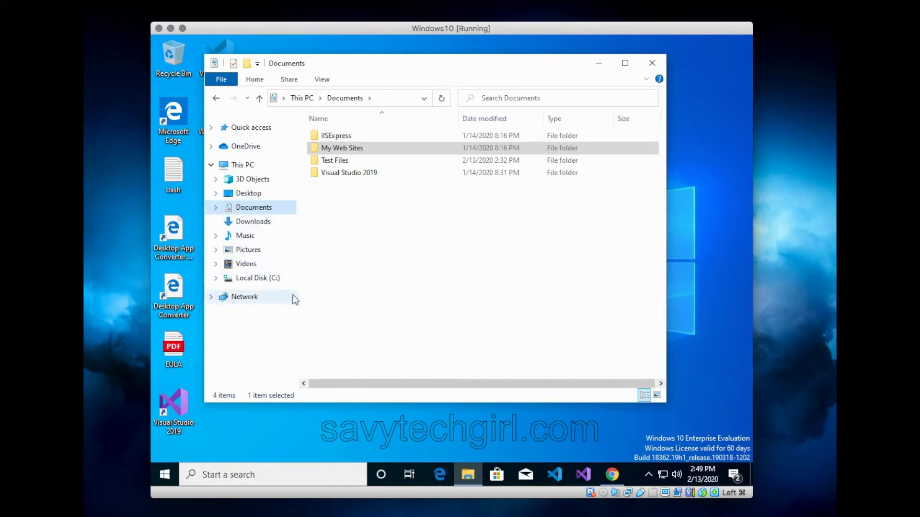
click(256, 279)
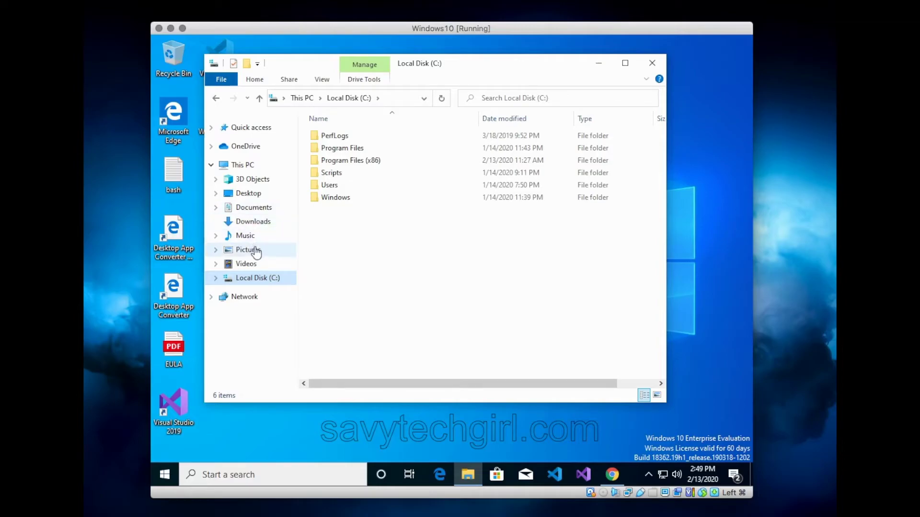
click(247, 207)
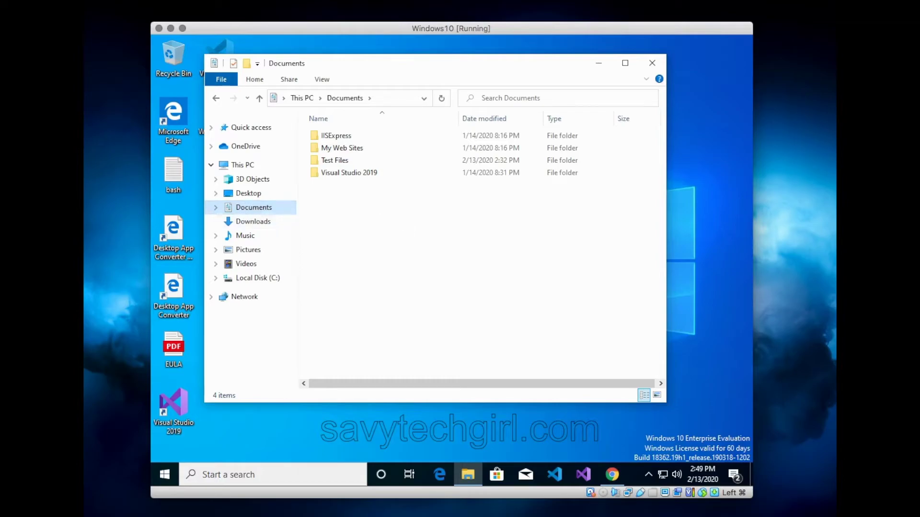
Switch to the Whiteboard app and clear the whole filing cabinet drawing
key(super+Tab)
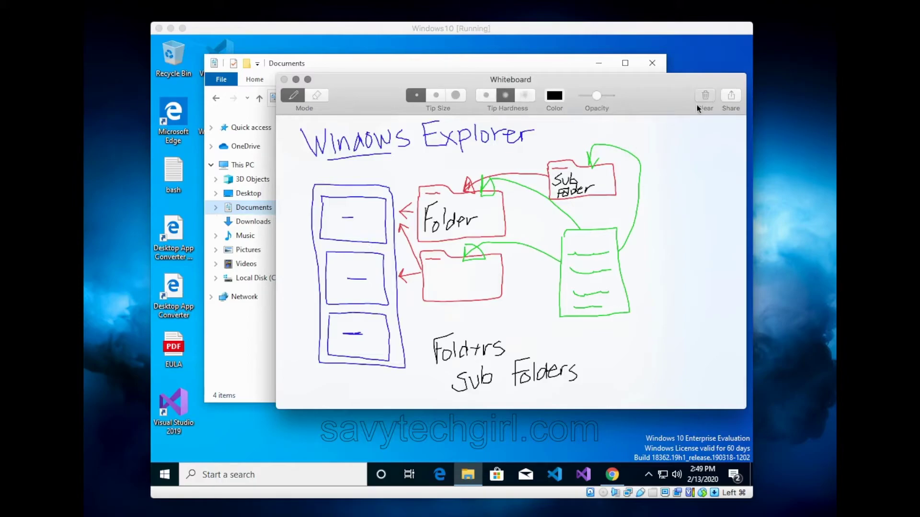
click(705, 96)
click(599, 175)
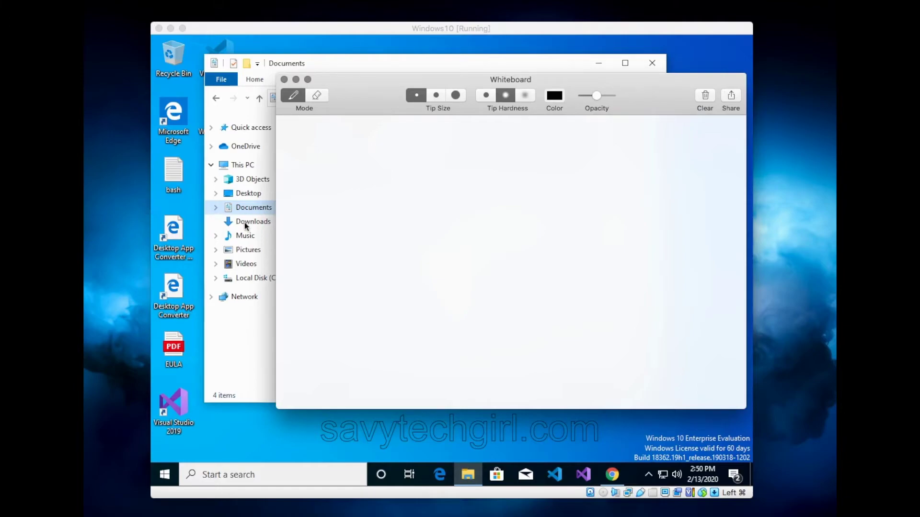
Sketch a tall black filing cabinet outline with three short drawer-handle lines on the empty whiteboard
mouse_move(377, 158)
mouse_down()
mouse_move(328, 163)
mouse_move(326, 267)
mouse_move(384, 263)
mouse_move(372, 159)
mouse_up()
drag(340, 186, 363, 179)
mouse_move(342, 224)
mouse_down()
mouse_move(357, 220)
mouse_move(354, 245)
mouse_up()
Write the underlined heading "Documents" beside the cabinet, and move the Whiteboard window over File Explorer's folder tree
mouse_move(427, 146)
mouse_down()
mouse_move(428, 172)
mouse_move(485, 158)
mouse_move(543, 165)
mouse_up()
drag(426, 178, 519, 169)
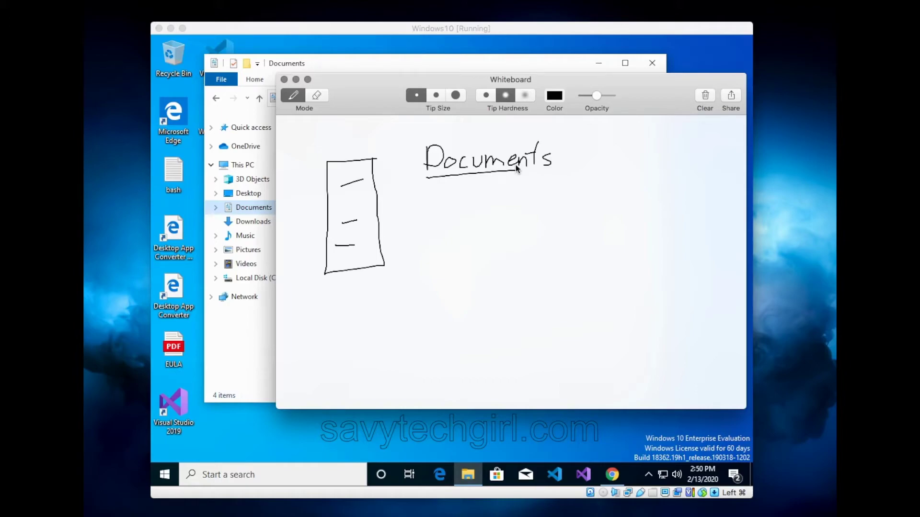
drag(376, 87, 330, 84)
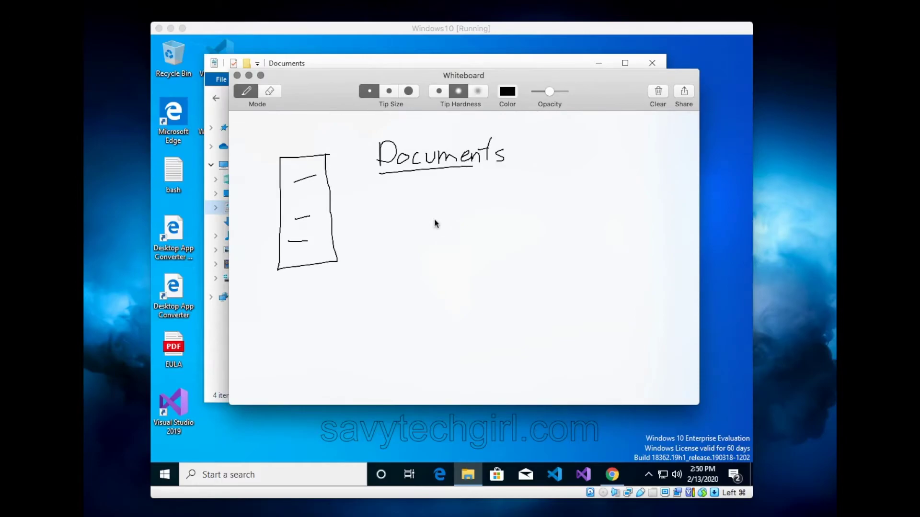
Reposition the Whiteboard window over File Explorer and handwrite "Bills", "Emails" and "Expenses" in a column beneath the Documents heading
drag(301, 98, 448, 188)
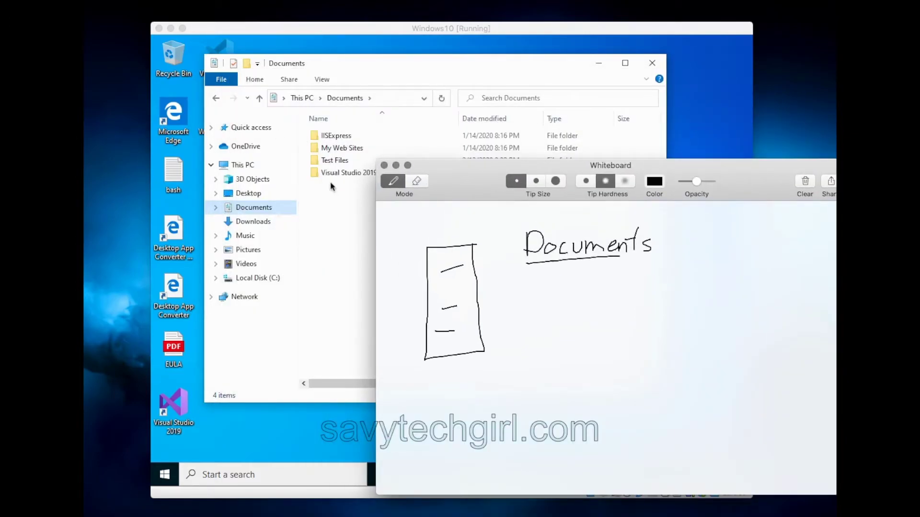
drag(446, 170, 352, 104)
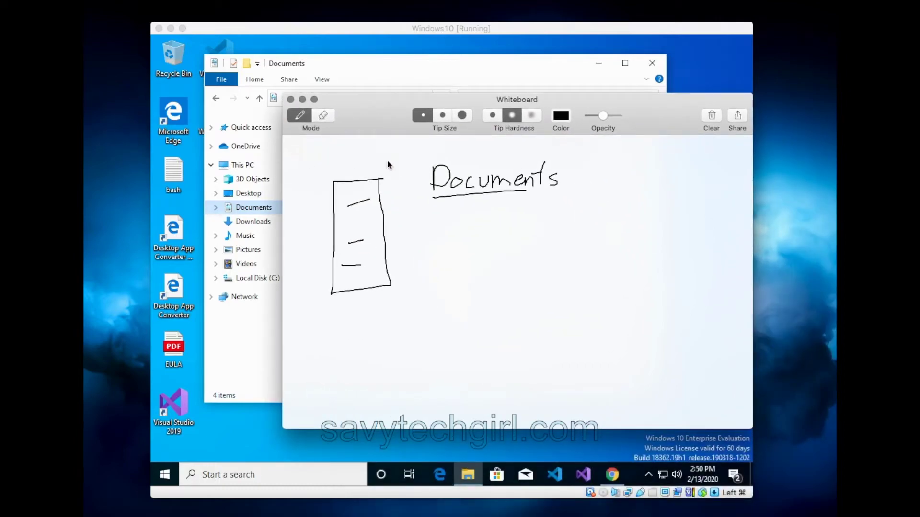
mouse_move(436, 206)
mouse_down()
mouse_move(436, 237)
mouse_move(436, 226)
mouse_move(463, 229)
mouse_up()
mouse_move(471, 204)
mouse_down()
mouse_move(470, 228)
mouse_move(481, 230)
mouse_move(435, 249)
mouse_move(478, 248)
mouse_move(501, 261)
mouse_up()
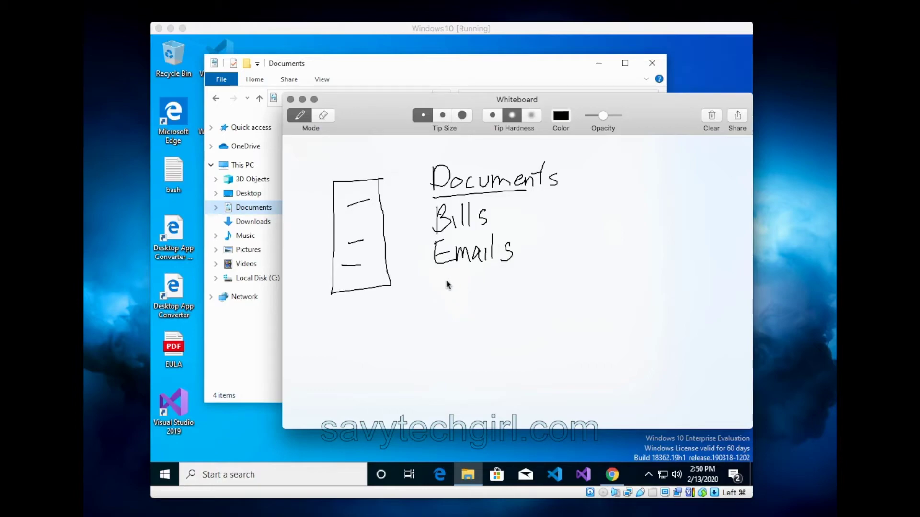
mouse_move(438, 278)
mouse_down()
mouse_move(457, 296)
mouse_move(450, 287)
mouse_up()
mouse_move(473, 301)
mouse_down()
mouse_move(487, 283)
mouse_move(507, 286)
mouse_up()
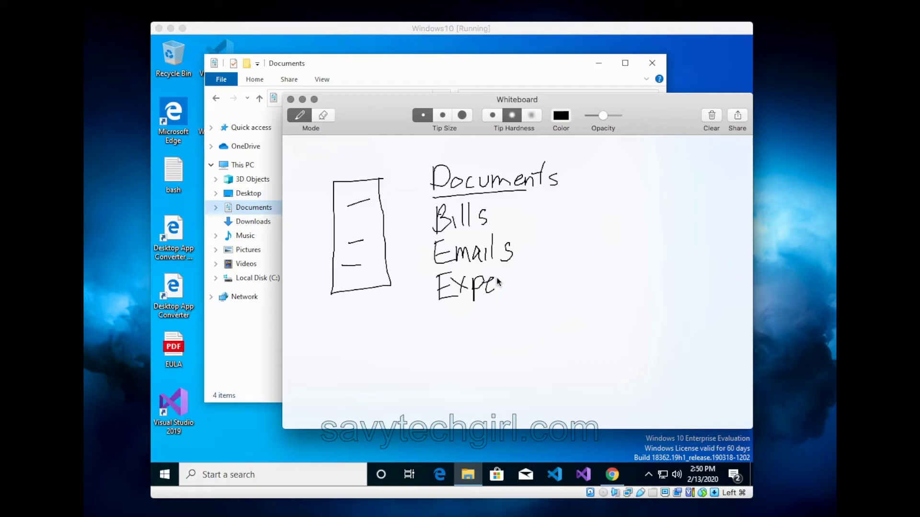
mouse_move(519, 275)
mouse_down()
mouse_move(513, 288)
mouse_move(536, 286)
mouse_up()
Continue the handwritten list beneath "Expenses" with "Kids", "Wife" and "Husband"
mouse_move(446, 309)
mouse_down()
mouse_move(445, 334)
mouse_move(447, 321)
mouse_up()
mouse_move(448, 320)
mouse_down()
mouse_move(482, 328)
mouse_move(447, 350)
mouse_move(467, 342)
mouse_up()
mouse_move(472, 341)
mouse_down()
mouse_move(472, 355)
mouse_move(489, 362)
mouse_up()
drag(485, 348, 500, 355)
mouse_move(445, 365)
mouse_down()
mouse_move(446, 389)
mouse_move(461, 378)
mouse_up()
mouse_move(462, 367)
mouse_down()
mouse_move(460, 390)
mouse_move(477, 383)
mouse_up()
drag(485, 368, 483, 382)
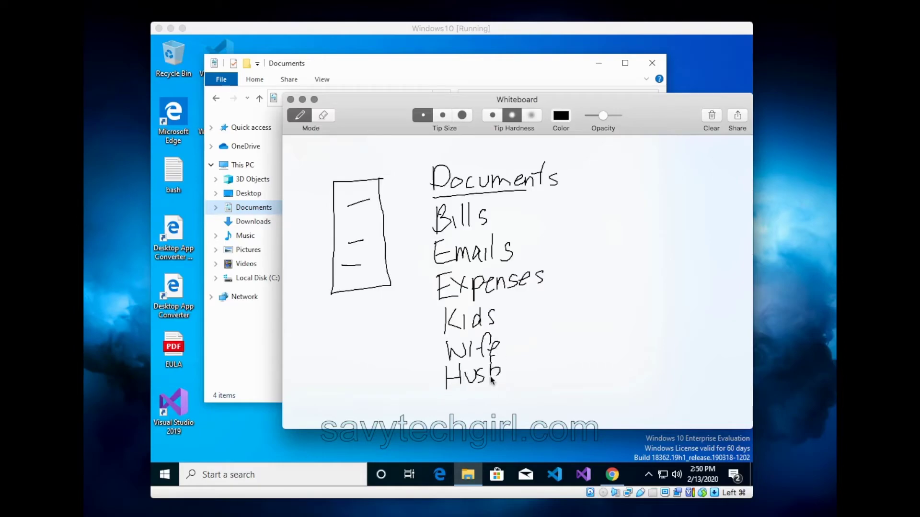
mouse_move(531, 364)
mouse_down()
mouse_move(536, 375)
mouse_move(523, 378)
mouse_move(517, 369)
mouse_move(526, 376)
mouse_up()
Draw a curly brace beside the handwritten list, label it "Folders", and switch back to File Explorer
drag(556, 204, 563, 355)
mouse_move(586, 244)
mouse_down()
mouse_move(588, 275)
mouse_move(606, 237)
mouse_up()
mouse_move(585, 258)
mouse_down()
mouse_move(596, 257)
mouse_move(602, 282)
mouse_up()
key(Delete)
drag(608, 241, 610, 272)
mouse_move(624, 259)
mouse_down()
mouse_move(636, 271)
mouse_move(646, 251)
mouse_move(652, 266)
mouse_up()
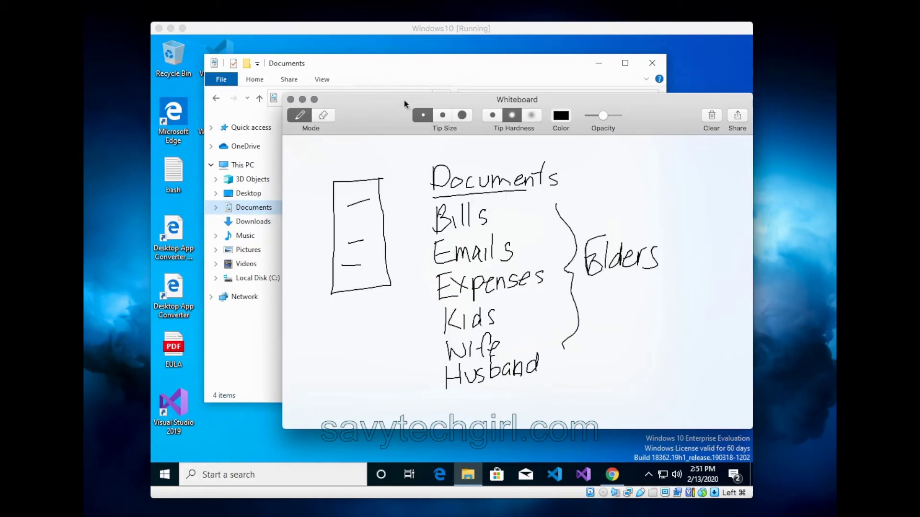
click(376, 73)
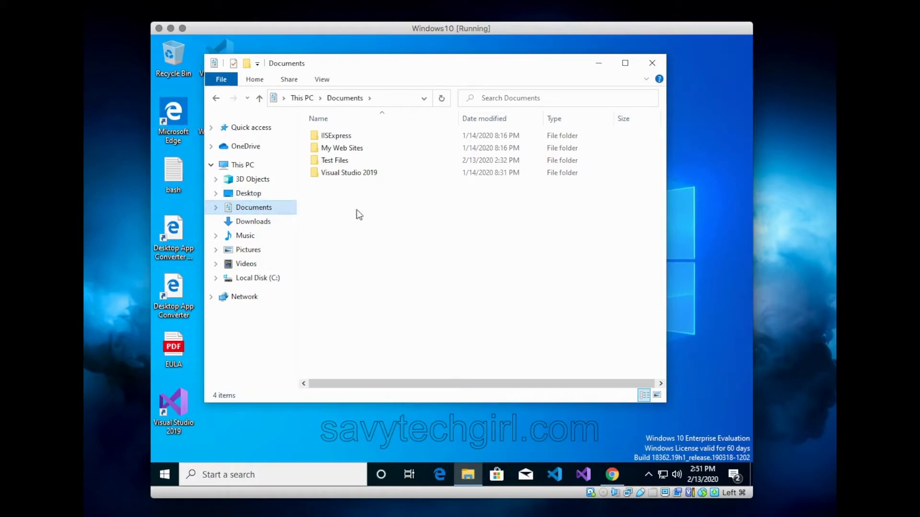
Create a new folder named "Bills" in Documents
right_click(355, 223)
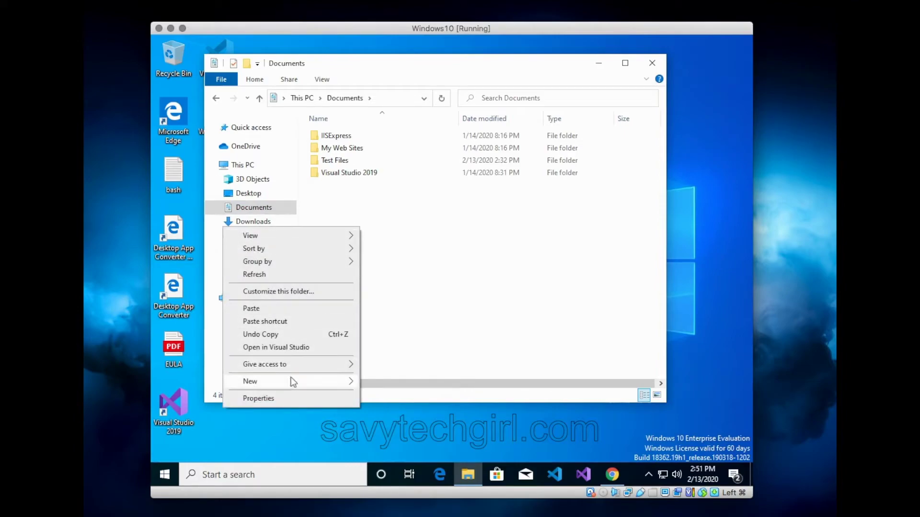
mouse_move(290, 378)
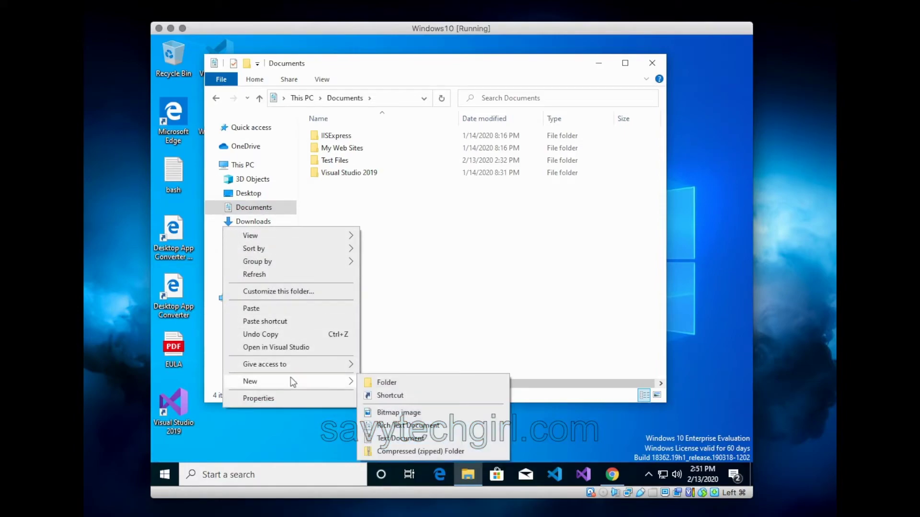
click(394, 380)
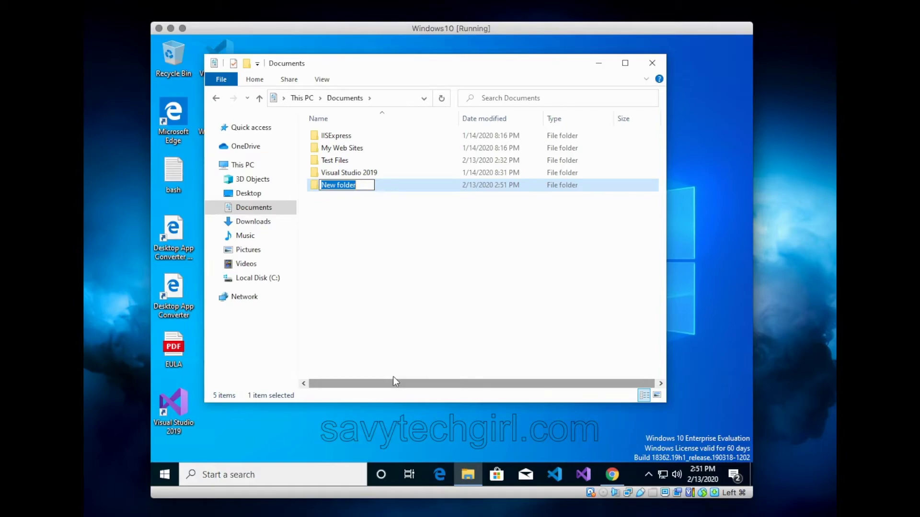
text(Bills)
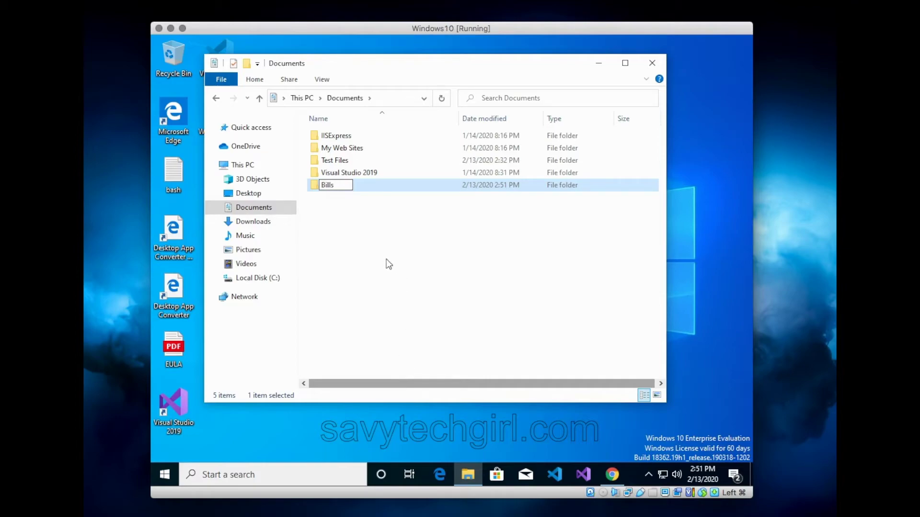
key(Return)
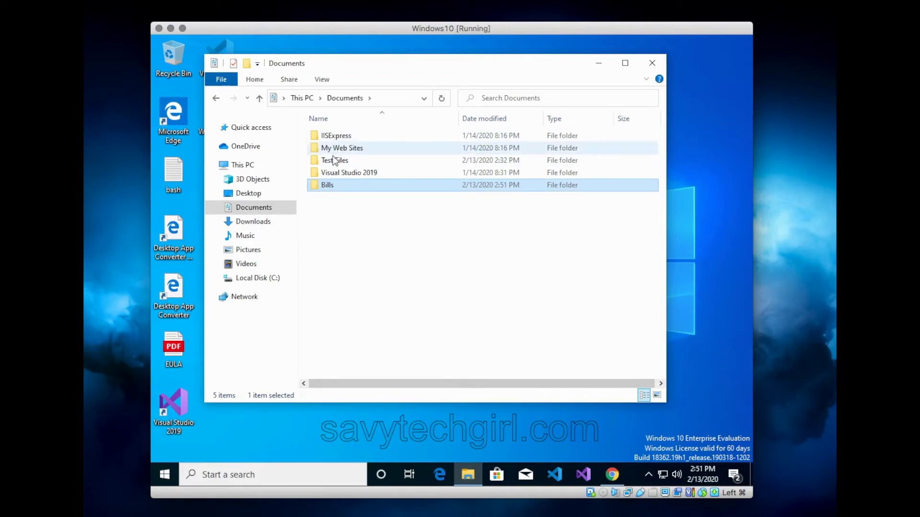
Delete the new Bills folder from Documents
double_click(336, 190)
right_click(329, 182)
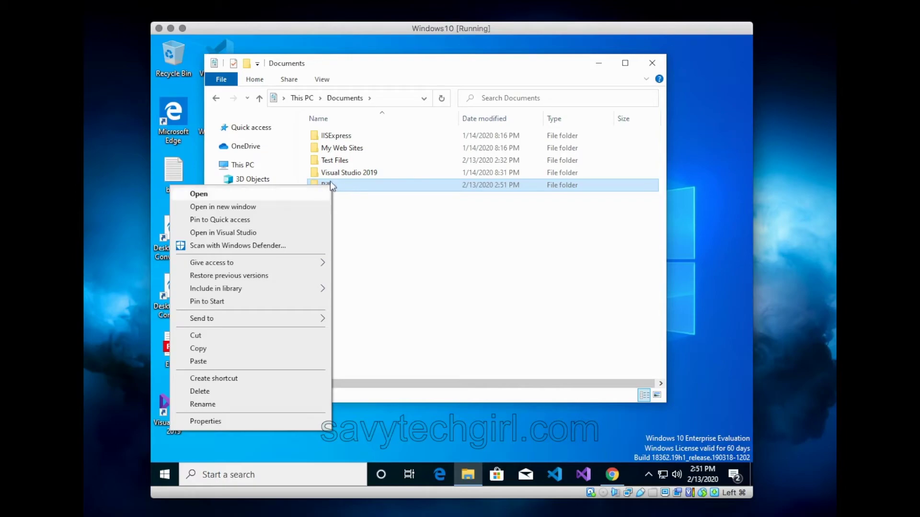
click(198, 392)
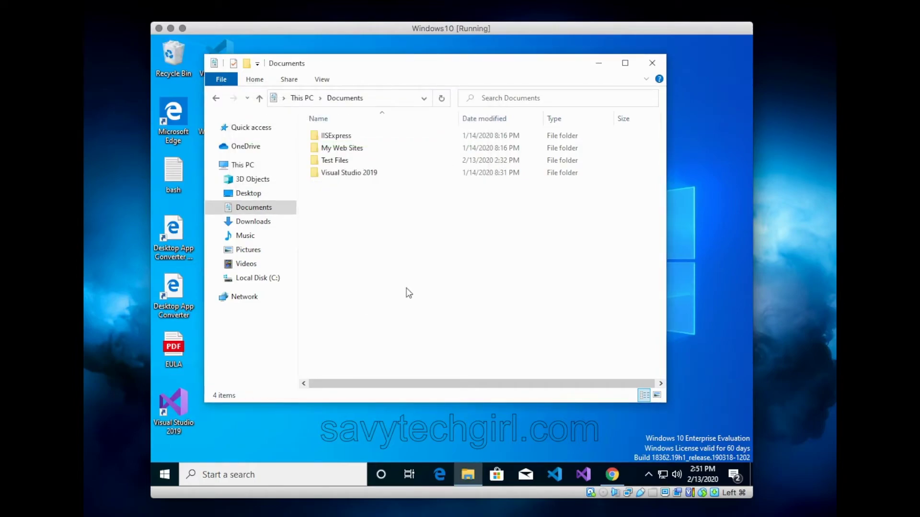
Recreate the deleted folder in Documents with the name "Bills"
right_click(366, 238)
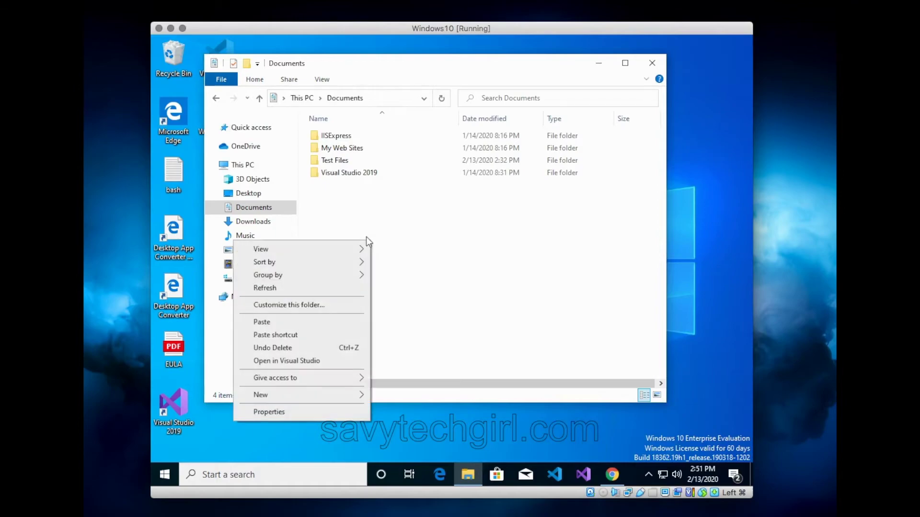
mouse_move(301, 391)
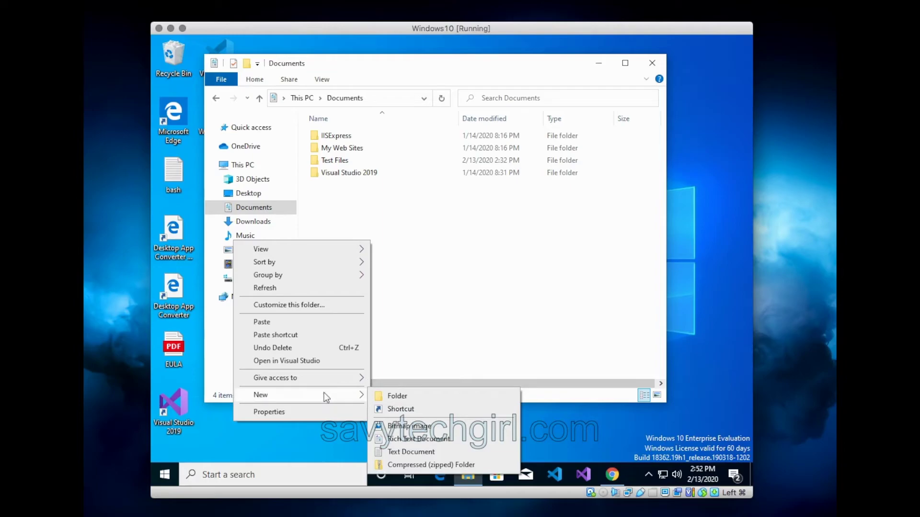
click(399, 397)
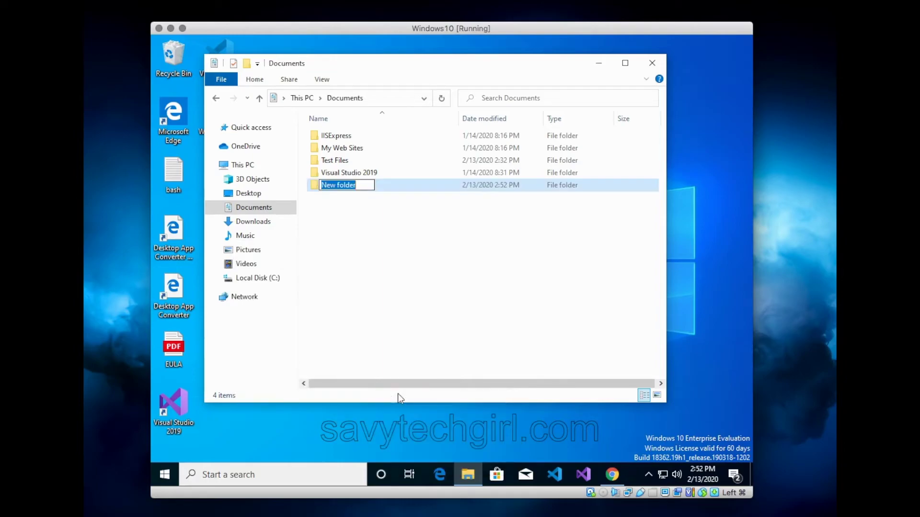
text(Bills)
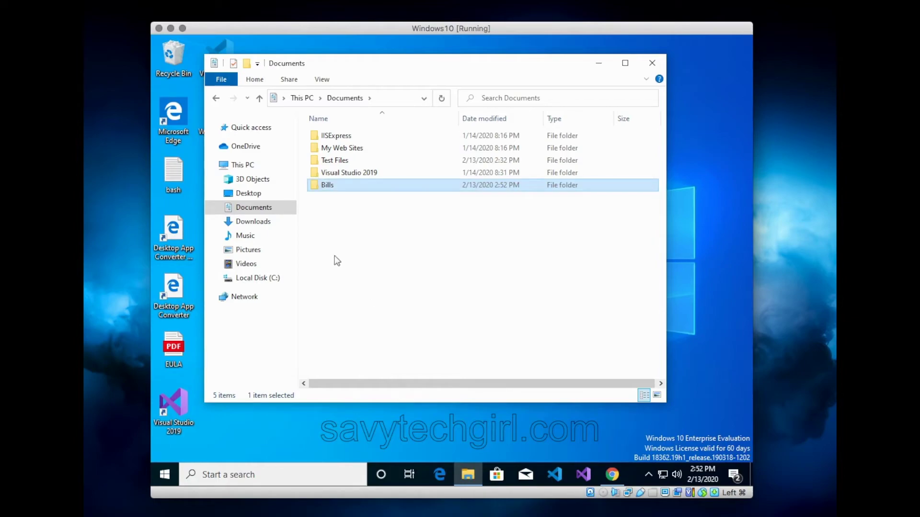
Create another new folder in Documents and name it "Husband"
right_click(341, 235)
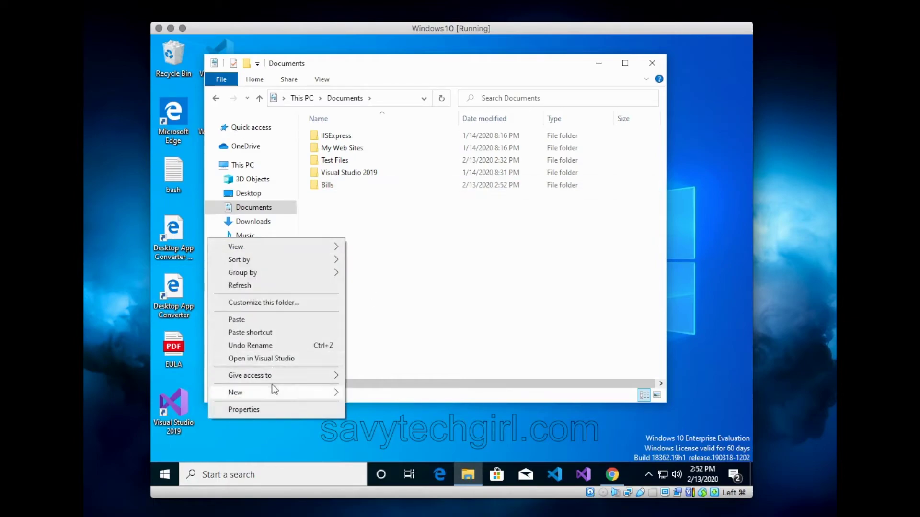
mouse_move(273, 391)
click(361, 387)
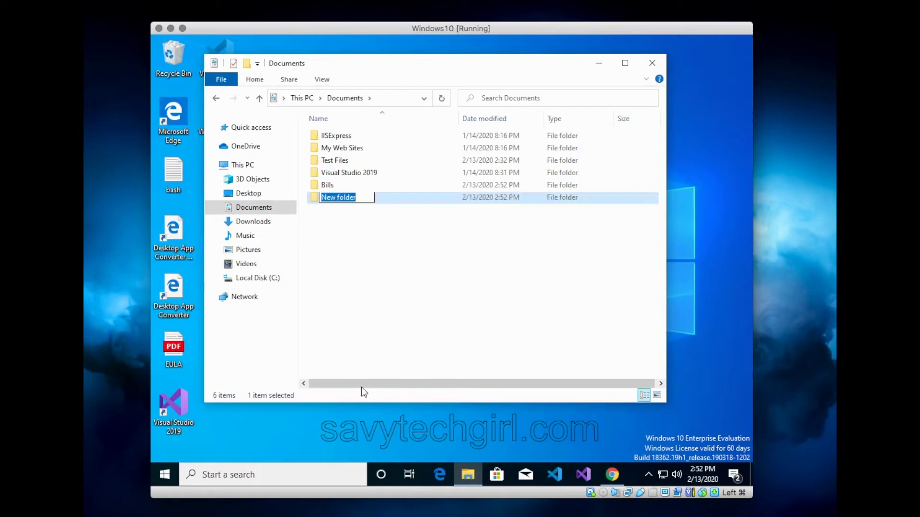
text(HGusband)
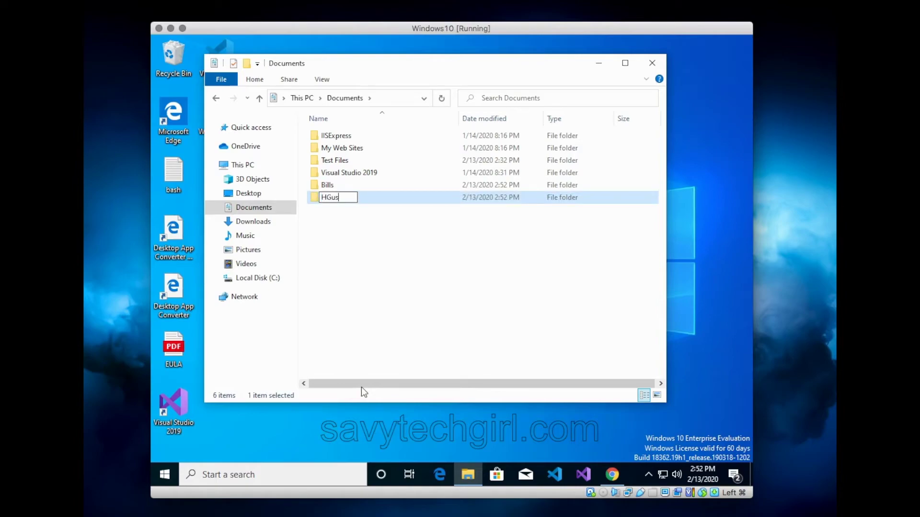
key(BackSpace)
key(BackSpace)
key(BackSpace)
key(BackSpace)
key(BackSpace)
key(BackSpace)
key(BackSpace)
text(usband)
key(Return)
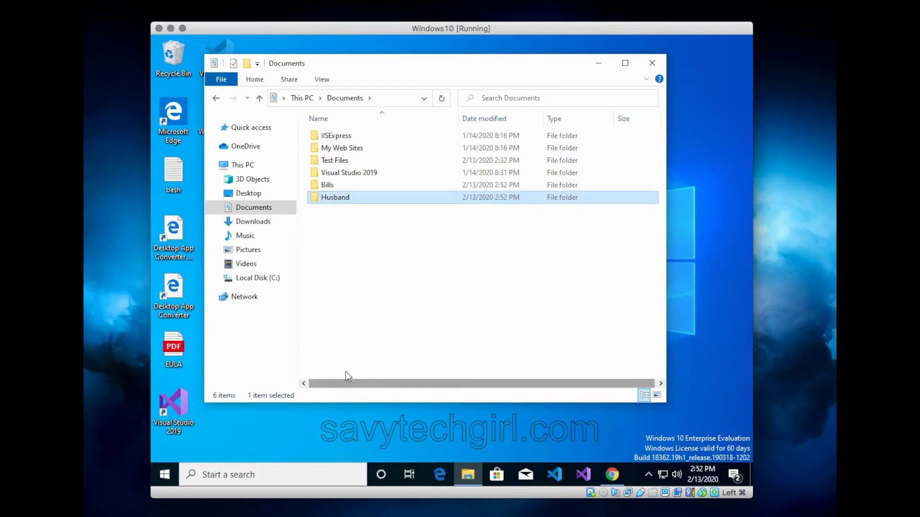
Open the Bills folder, open the desktop's bash text file in Notepad, and move its window fully into view
double_click(328, 186)
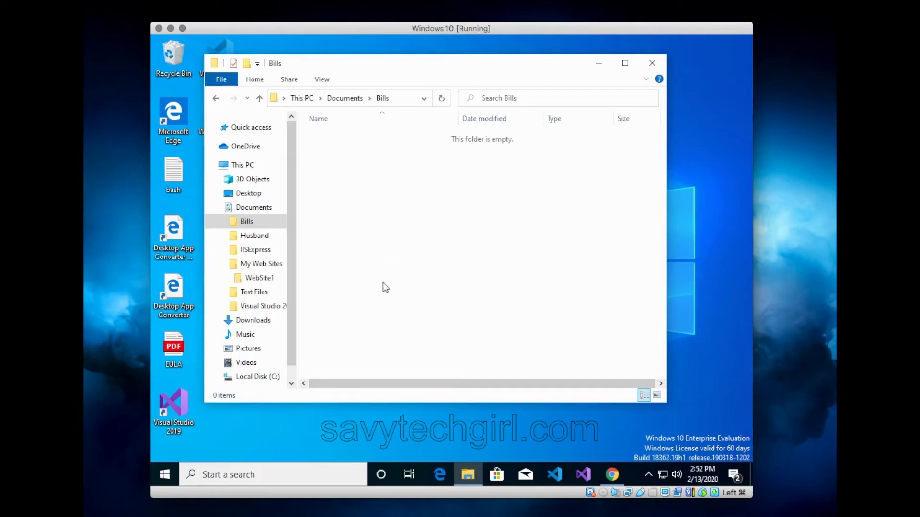
click(176, 177)
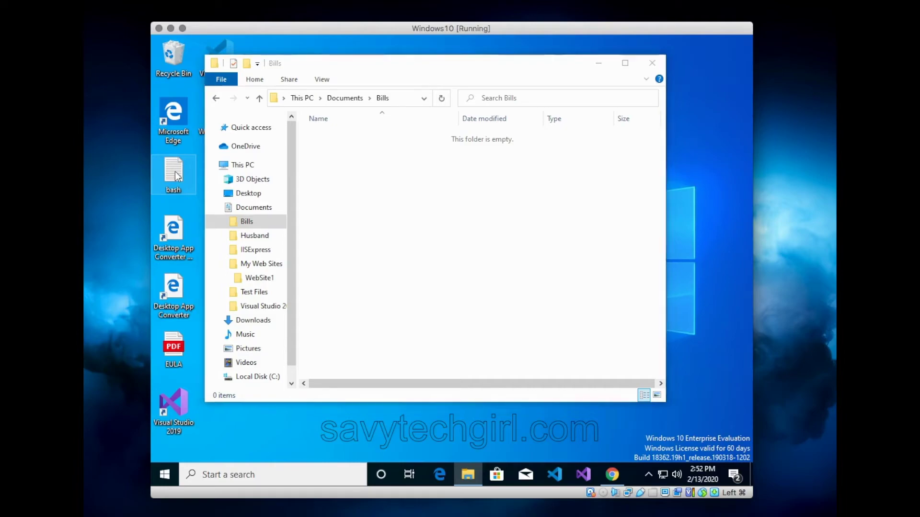
key(Return)
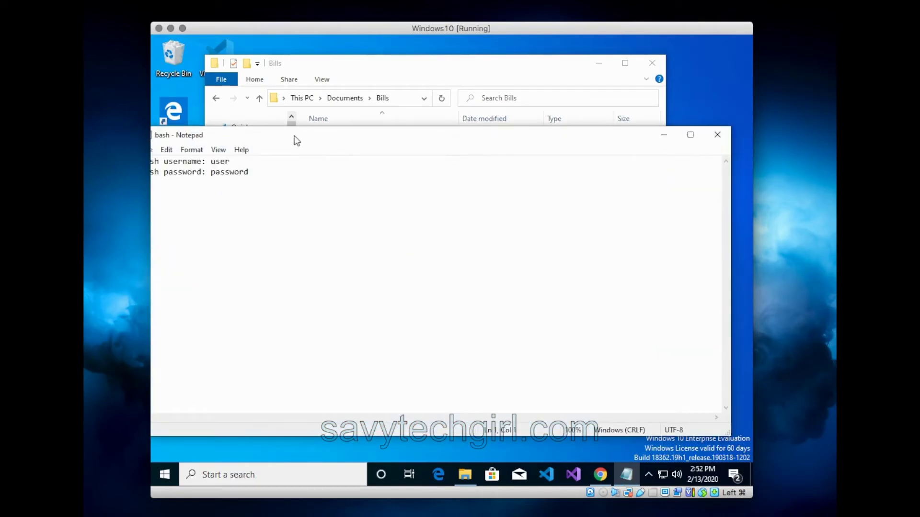
drag(302, 139, 328, 140)
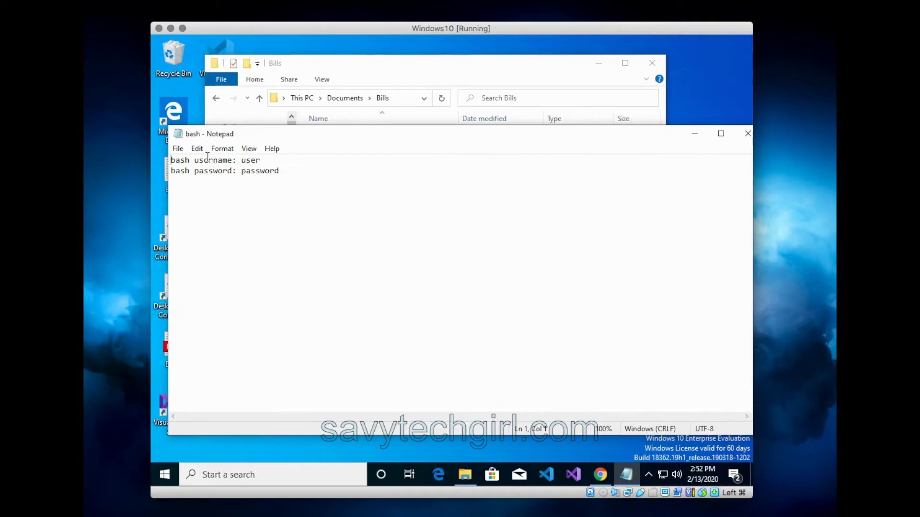
Start a new blank Notepad document and write "This is a test document" in it
click(178, 149)
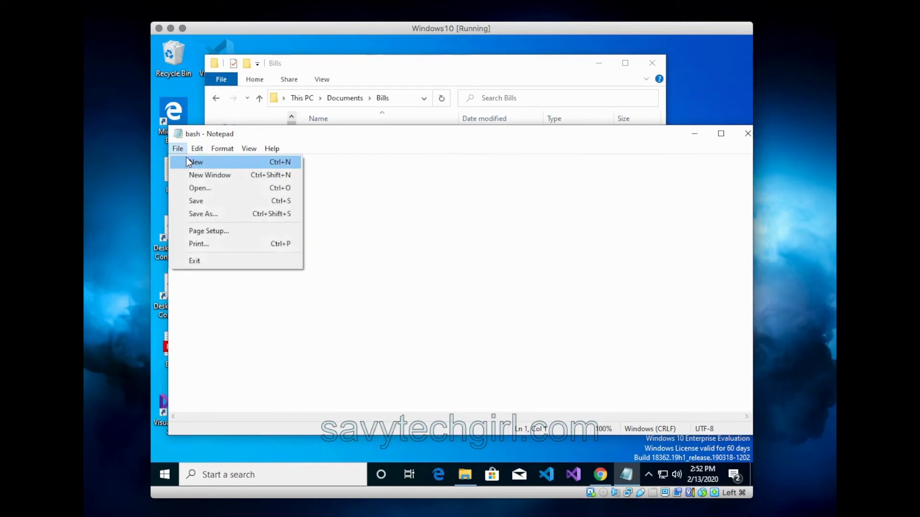
click(188, 162)
drag(382, 136, 368, 133)
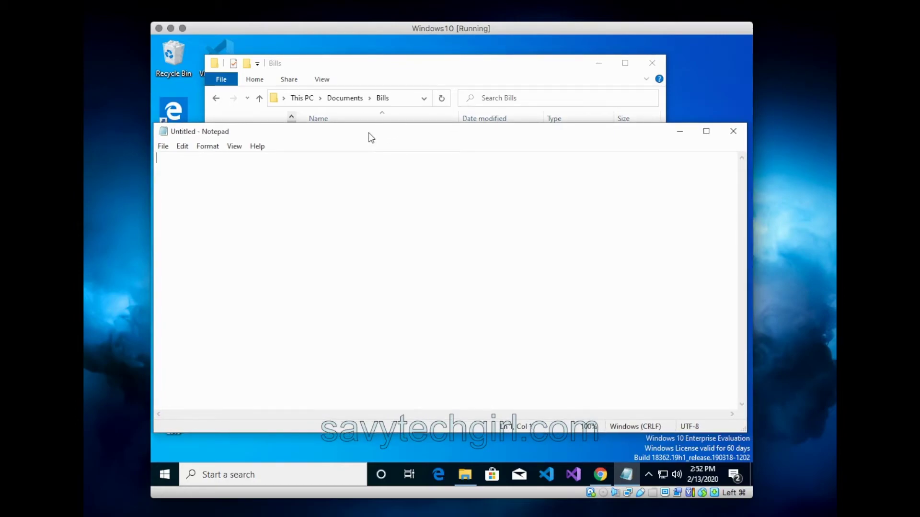
text(This is)
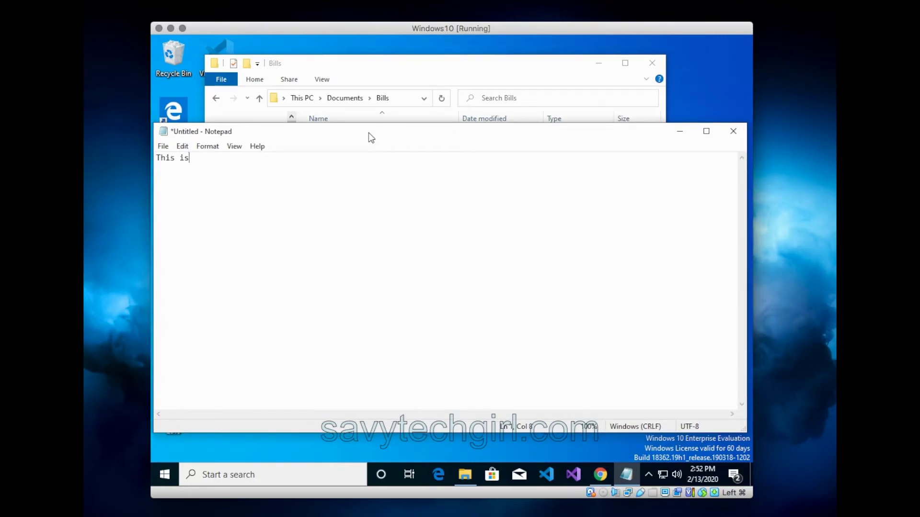
text( a test documment)
key(BackSpace)
key(BackSpace)
key(BackSpace)
key(BackSpace)
text(ent)
Reposition the Notepad window around the folder tree and open the Save As dialog for the test document, keeping the dialog fully in view
drag(355, 139, 473, 140)
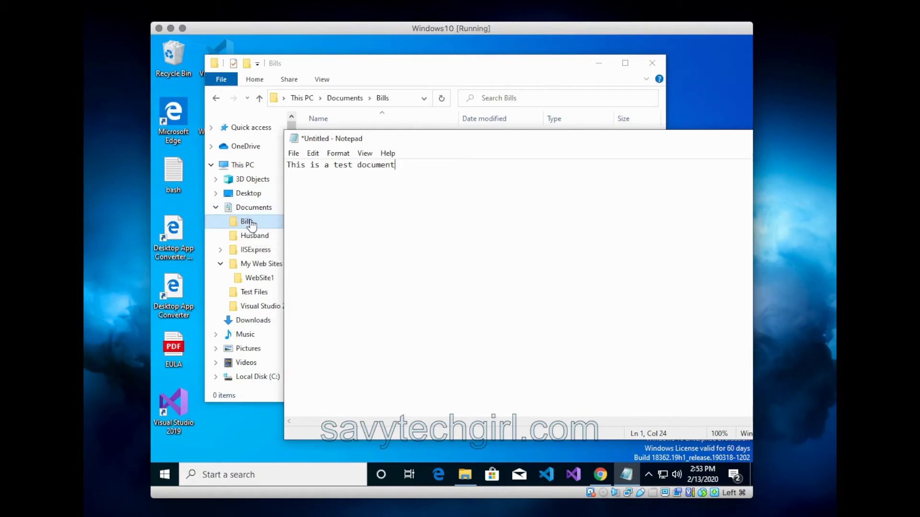
drag(426, 142, 330, 123)
click(195, 135)
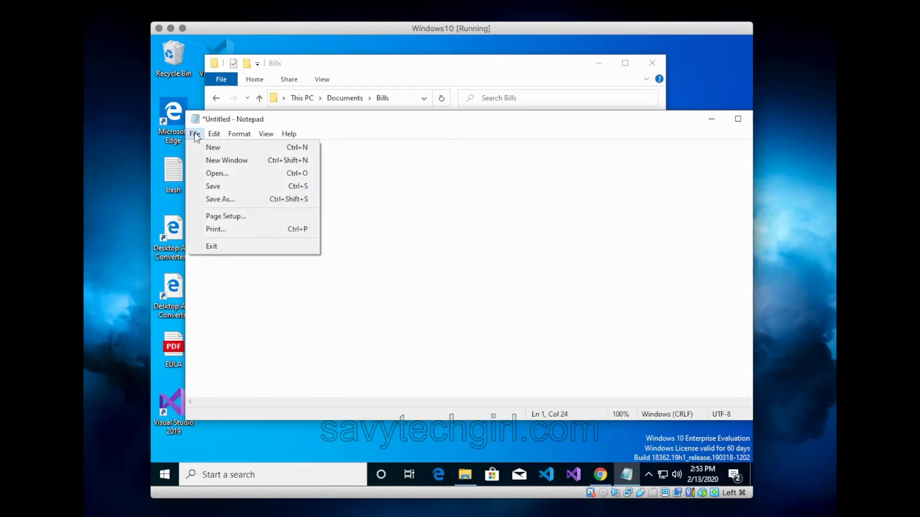
click(209, 198)
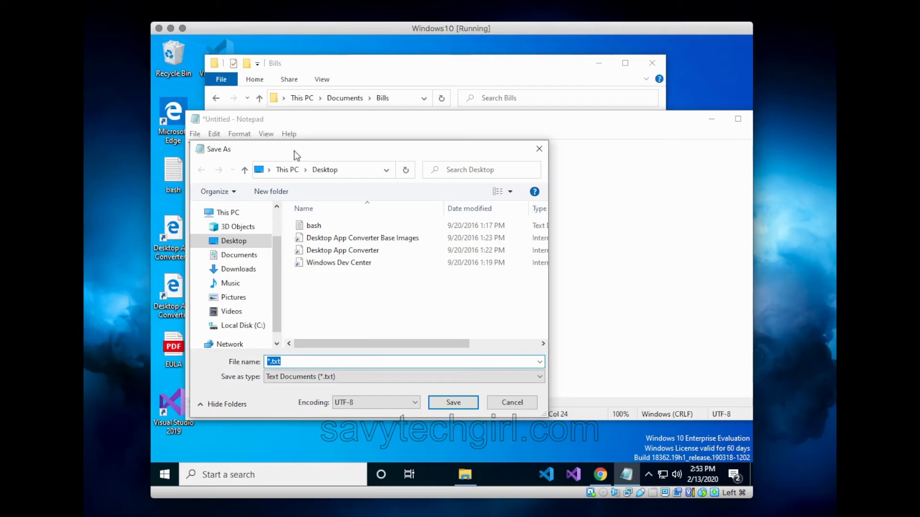
drag(294, 152, 320, 122)
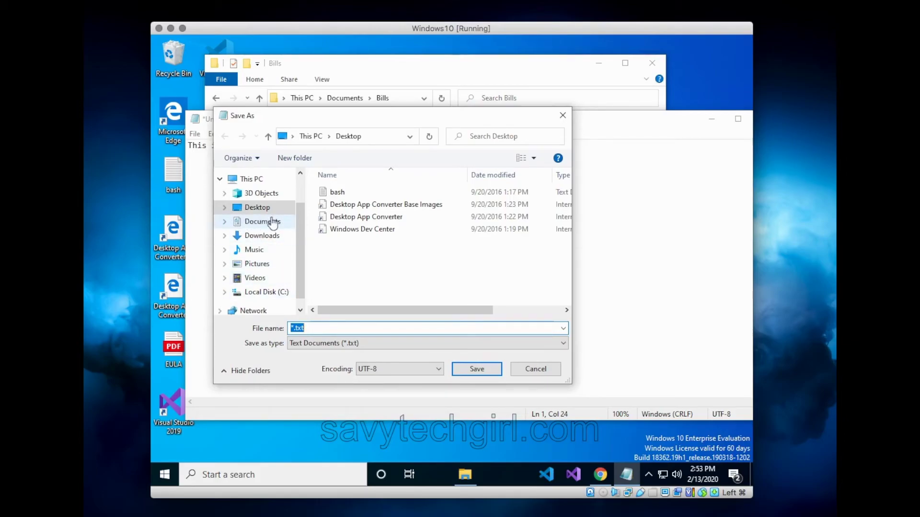
Choose the Bills folder inside Documents as the save location and expand Documents in the dialog's folder tree
click(249, 223)
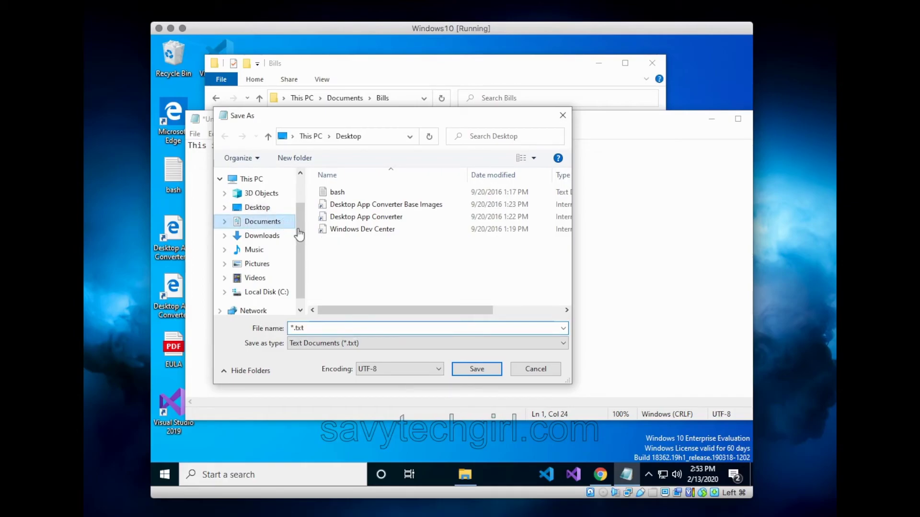
click(237, 223)
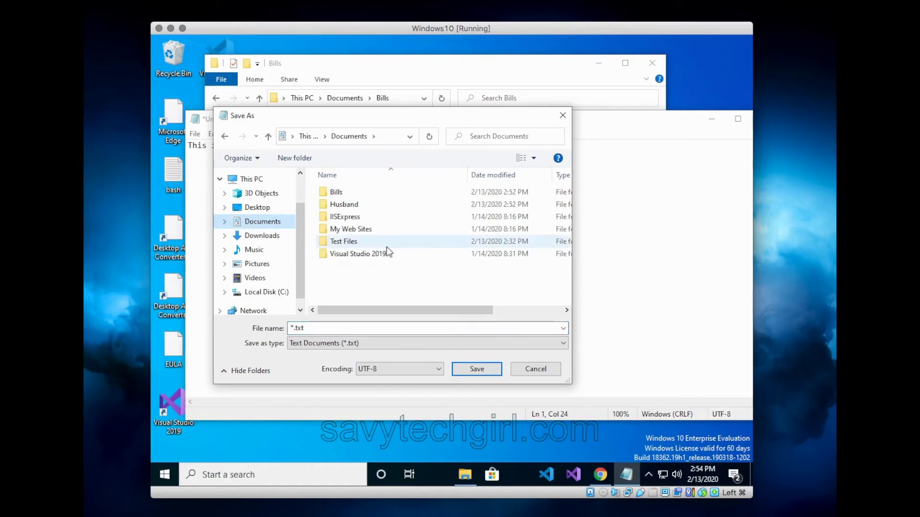
double_click(334, 193)
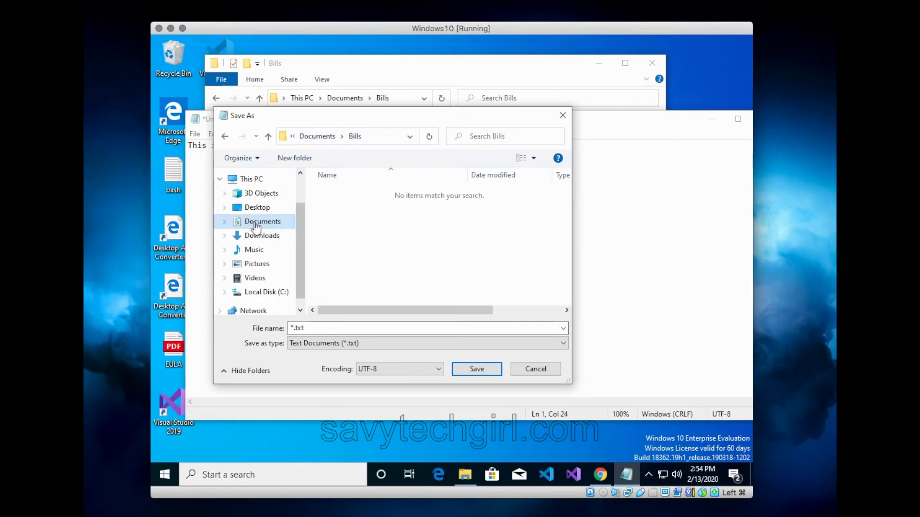
click(224, 223)
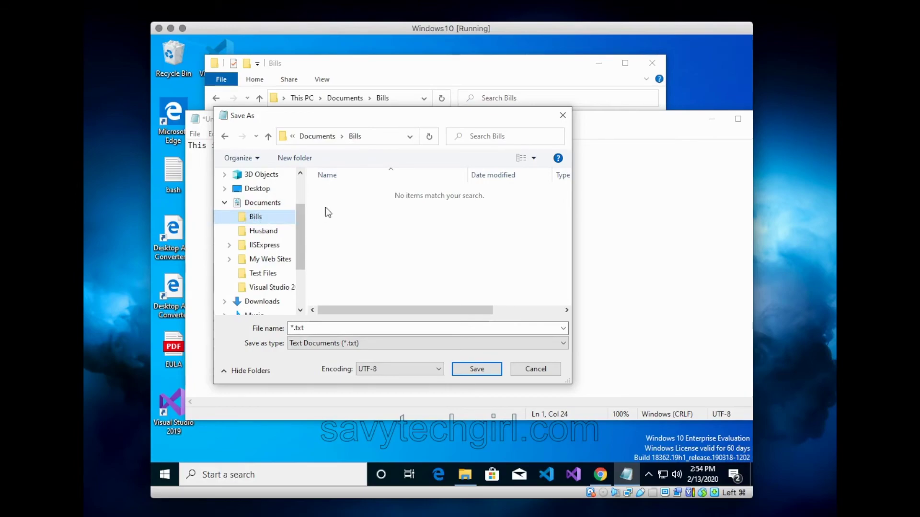
Name the text document "testfile" and save it in the Bills folder
click(290, 328)
key(Home)
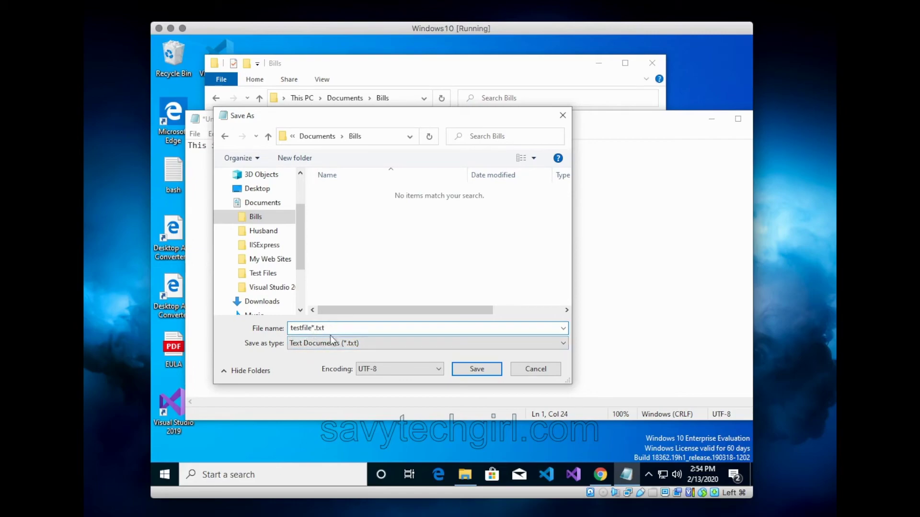
drag(325, 329, 280, 329)
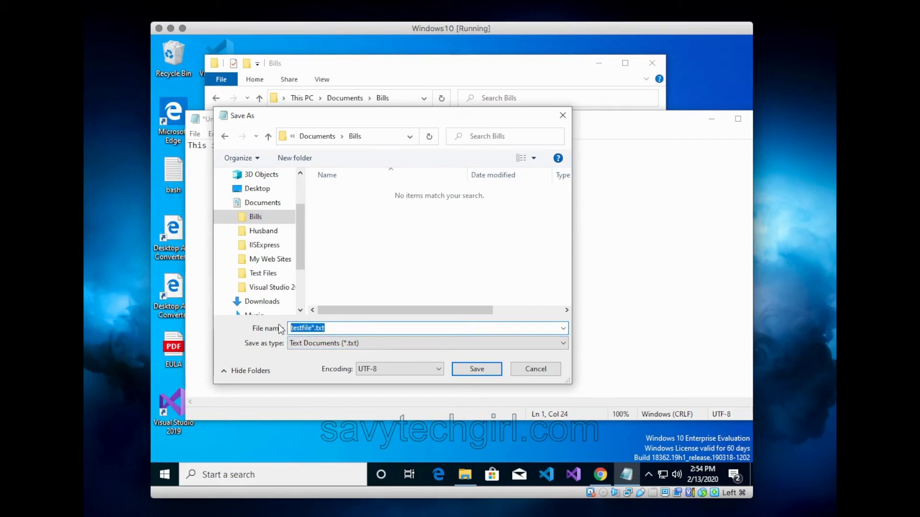
text(tes)
click(479, 369)
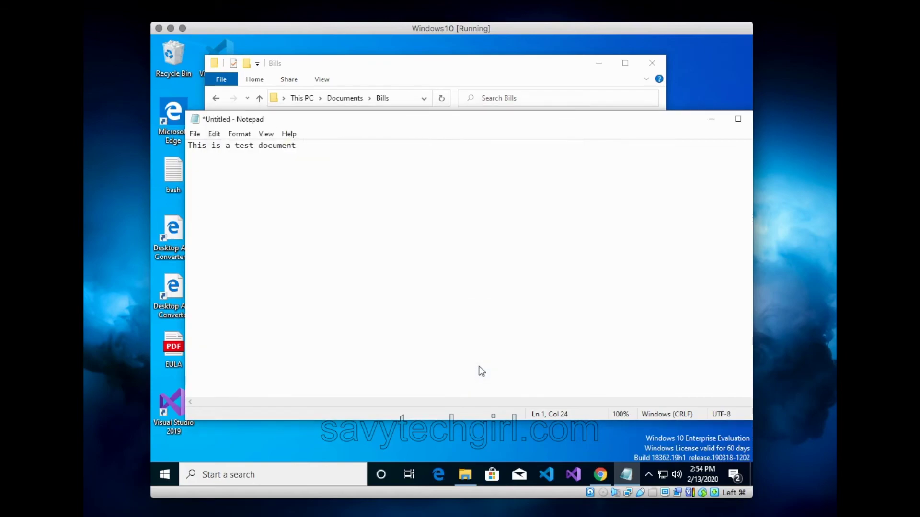
Close Notepad and reopen the Bills folder by way of Documents to check the saved testfile
drag(636, 118, 588, 119)
click(716, 117)
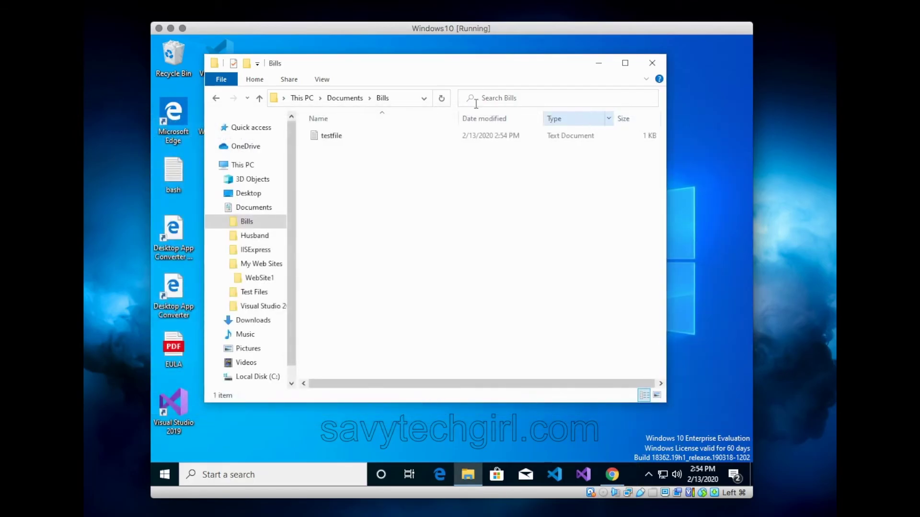
click(259, 208)
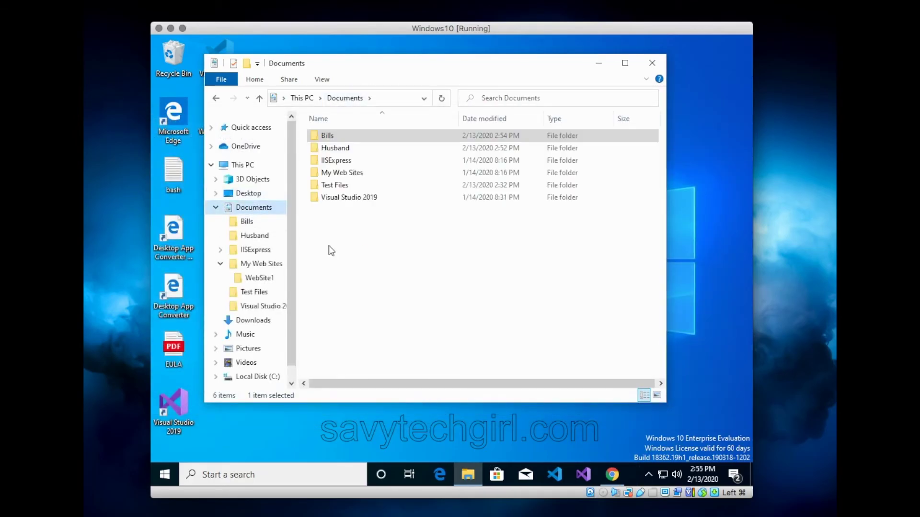
click(326, 137)
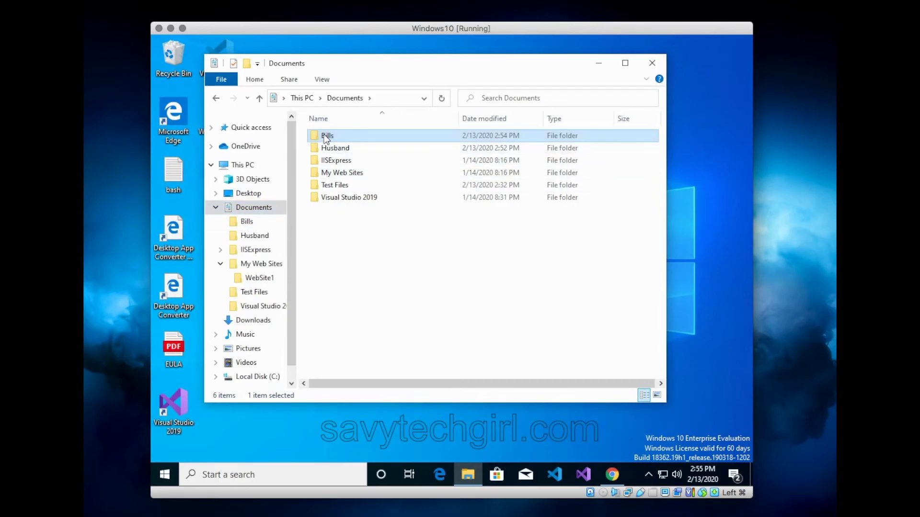
key(Return)
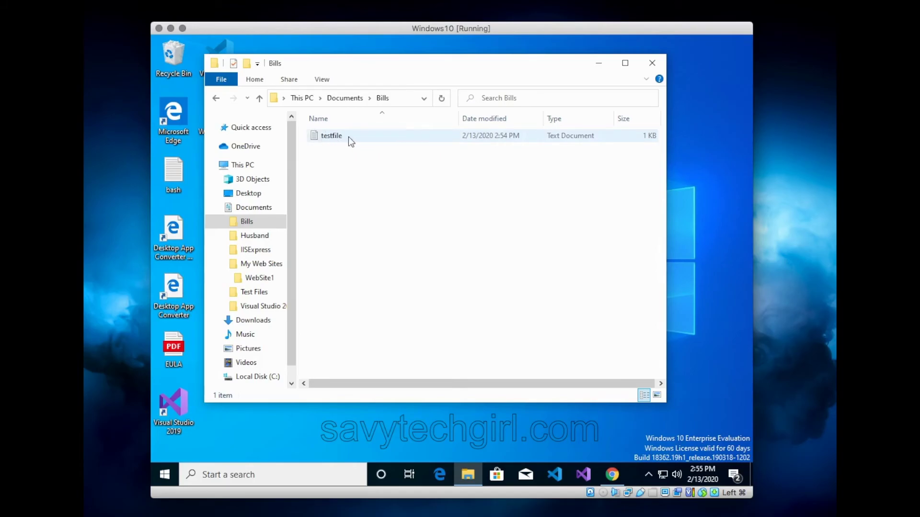
mouse_move(346, 136)
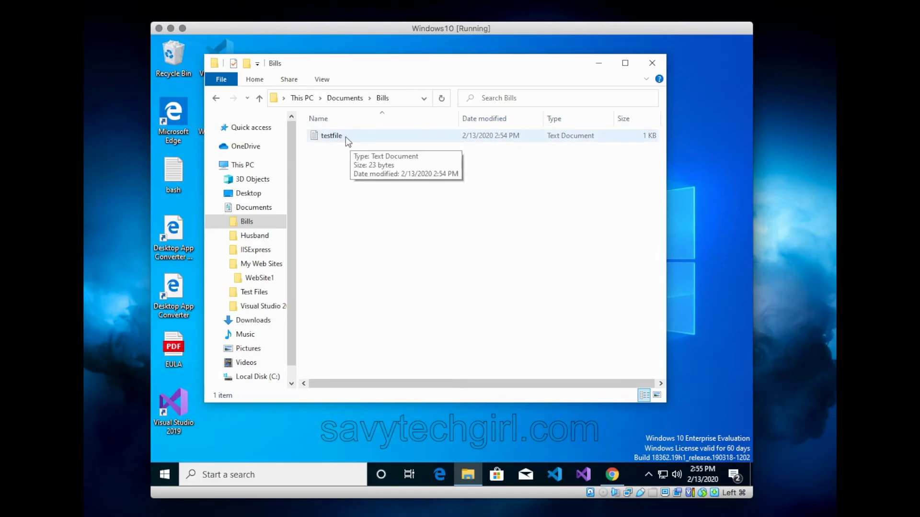
Switch to the Whiteboard app, move its window over the folder window, and clear the old folder sketch
click(445, 509)
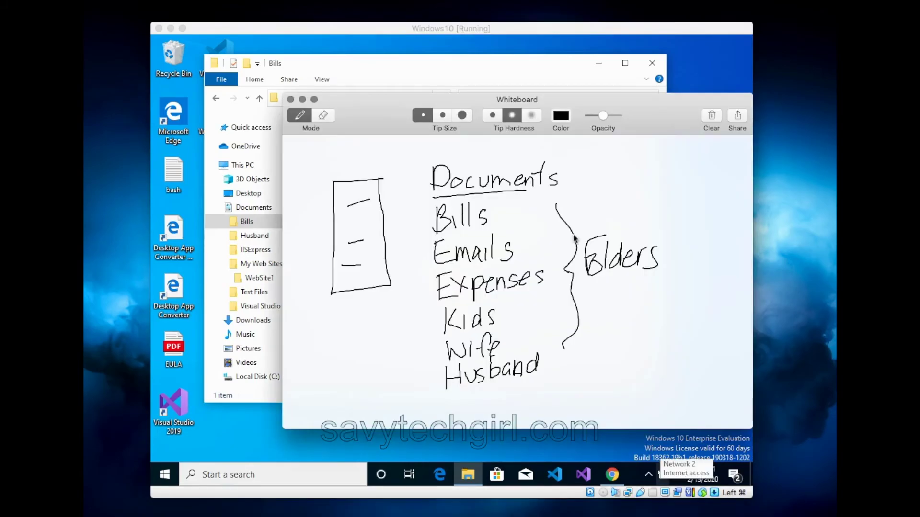
drag(369, 117, 305, 113)
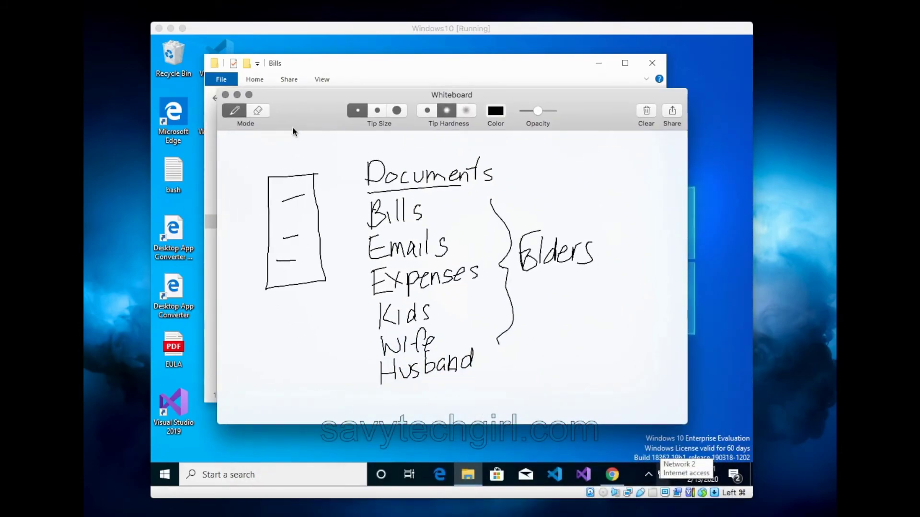
click(653, 111)
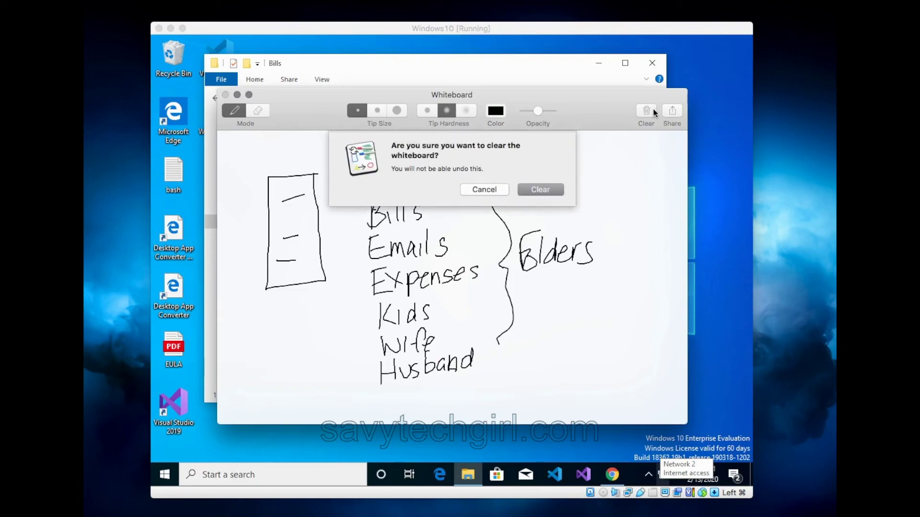
click(537, 191)
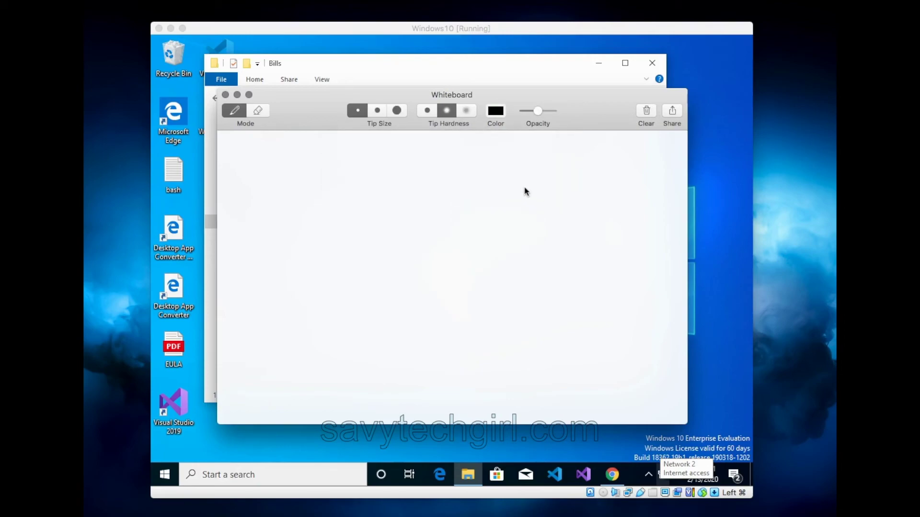
Handwrite "Save As" with "As" underlined near the top of the whiteboard, and "Documents" below it
mouse_move(306, 168)
mouse_down()
mouse_move(287, 193)
mouse_move(369, 172)
mouse_move(387, 196)
mouse_up()
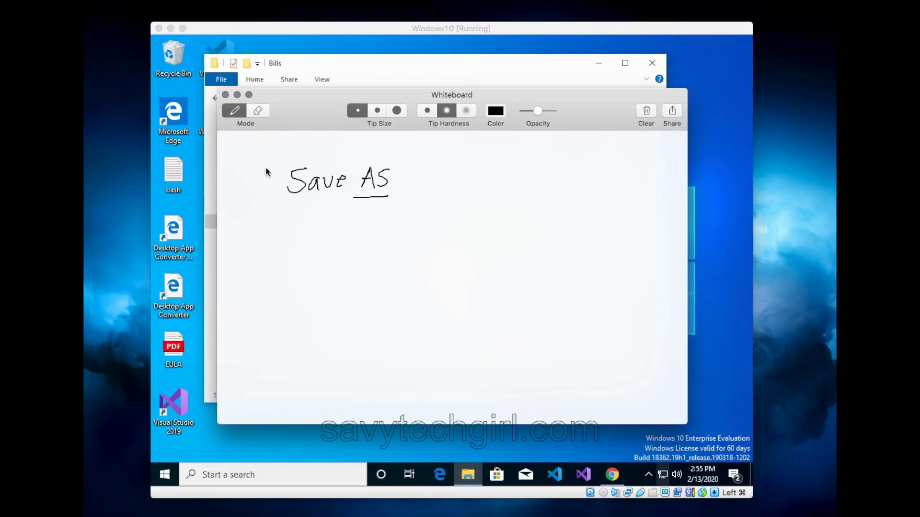
mouse_move(257, 256)
mouse_down()
mouse_move(279, 247)
mouse_move(351, 249)
mouse_move(355, 241)
mouse_move(355, 251)
mouse_up()
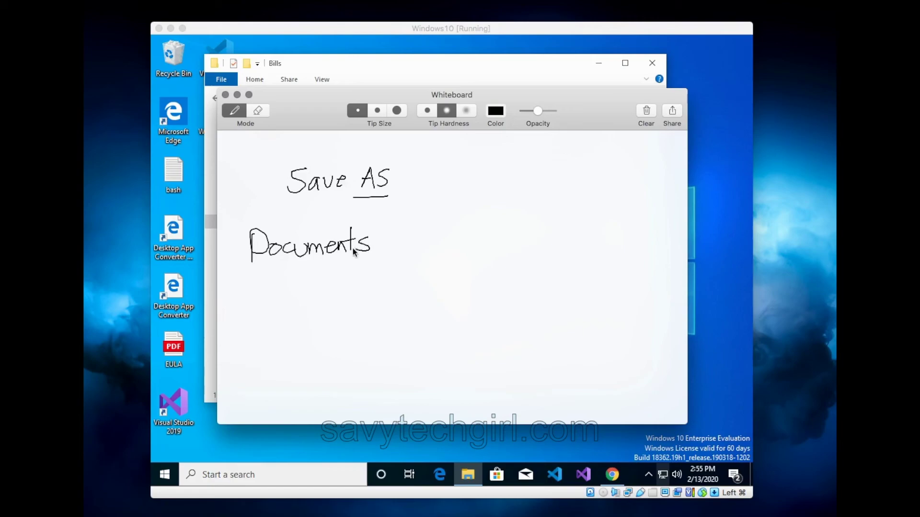
drag(251, 262, 269, 243)
Draw two stacked folder boxes beneath "Documents" and label them "Bills" and "Expenses"
mouse_move(303, 276)
mouse_down()
mouse_move(303, 307)
mouse_move(303, 276)
mouse_move(358, 273)
mouse_move(371, 298)
mouse_move(303, 307)
mouse_move(354, 333)
mouse_move(301, 312)
mouse_up()
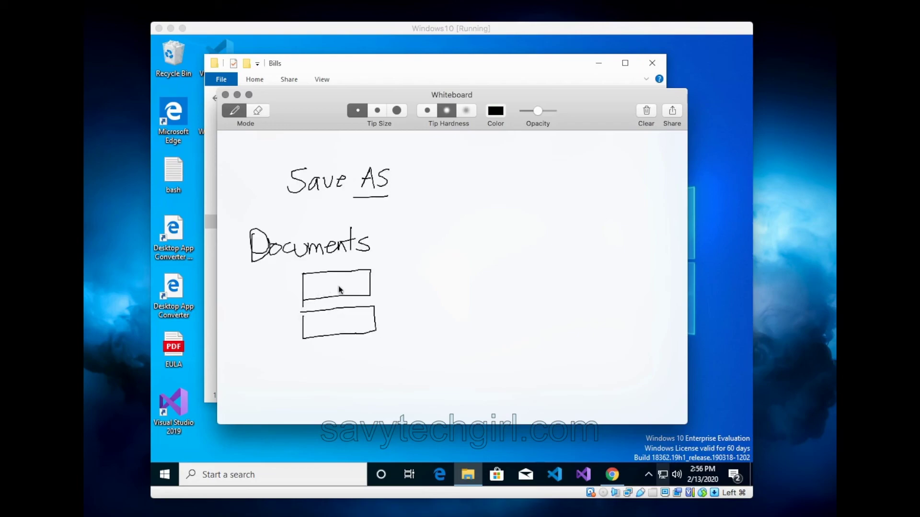
mouse_move(383, 272)
mouse_down()
mouse_move(396, 292)
mouse_move(411, 281)
mouse_move(418, 290)
mouse_up()
mouse_move(389, 319)
mouse_down()
mouse_move(402, 312)
mouse_move(408, 329)
mouse_move(437, 311)
mouse_move(470, 311)
mouse_move(473, 299)
mouse_up()
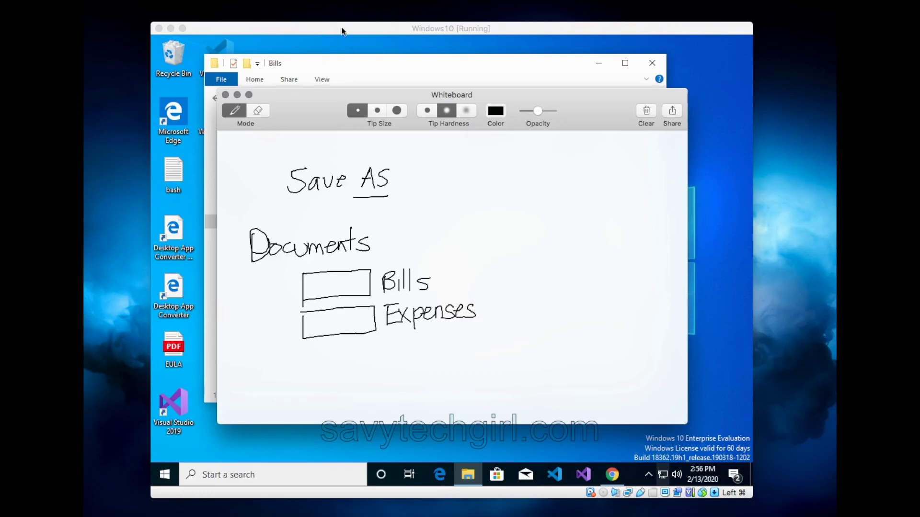
Switch back to File Explorer and open the Documents folder
click(352, 65)
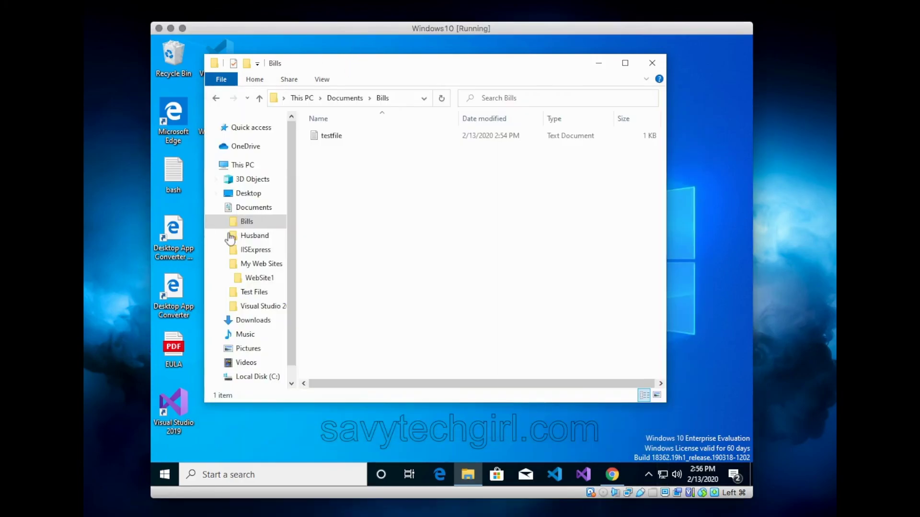
click(259, 209)
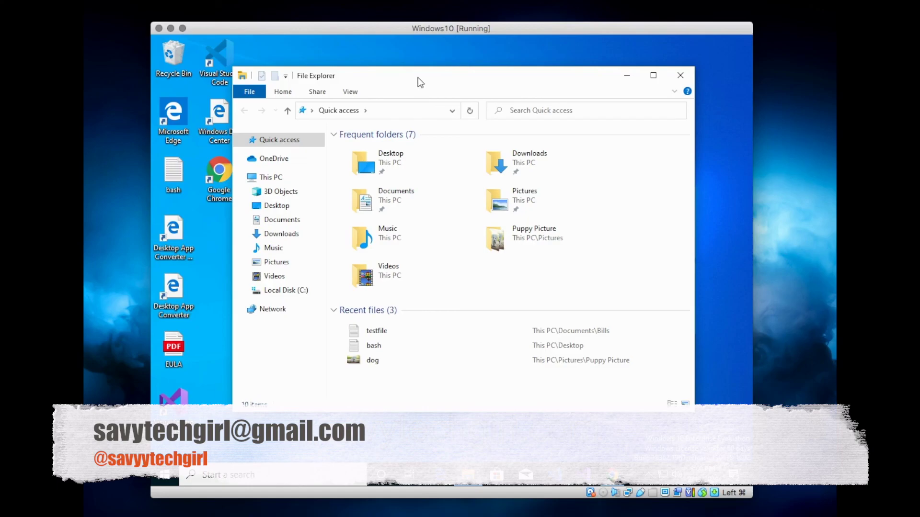
drag(418, 76, 418, 86)
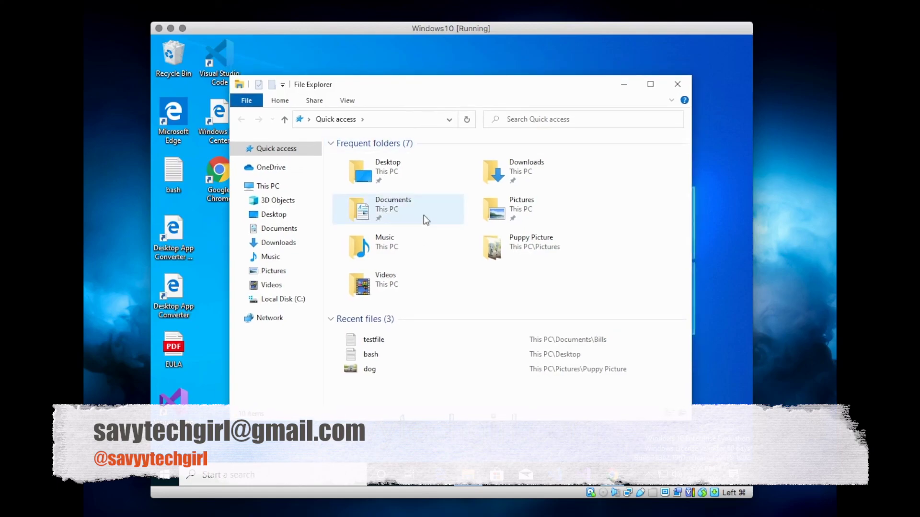